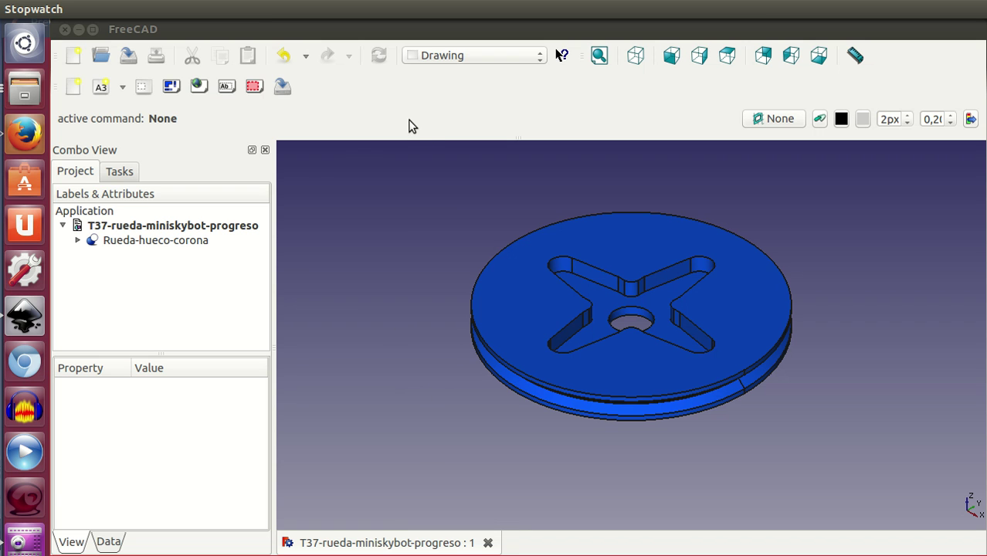
Add an A4 landscape Drawing page, open it in a viewer, and select Rueda-hueco-corona.
click(433, 57)
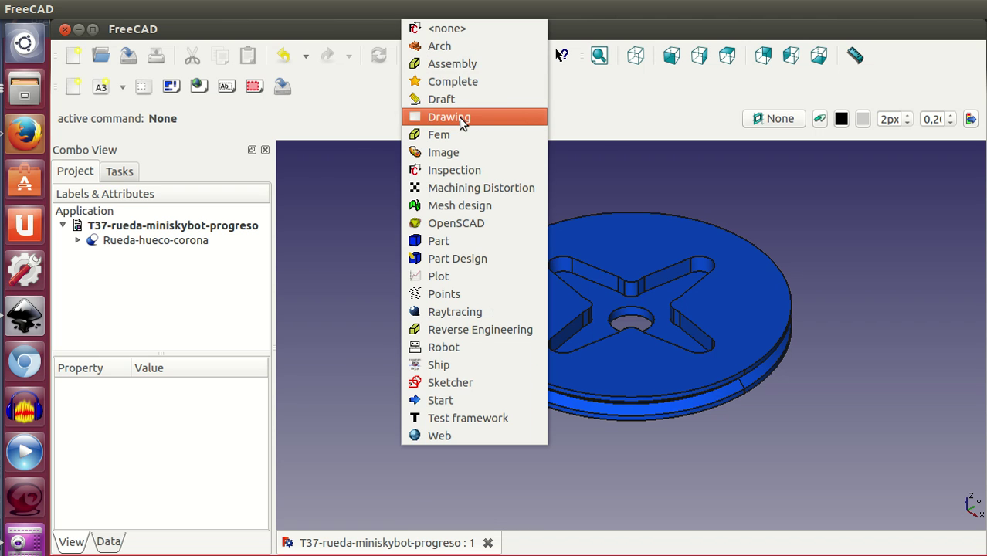
click(460, 118)
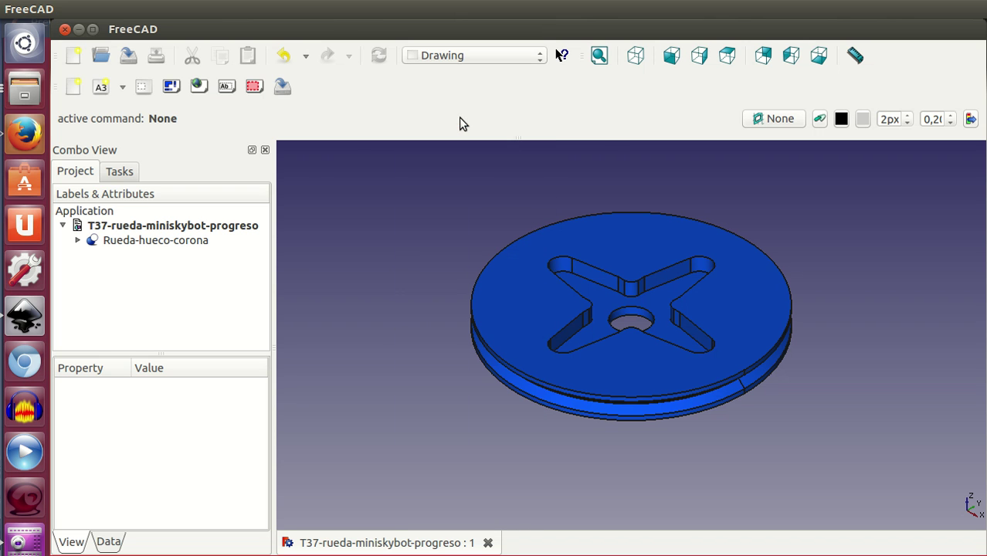
click(123, 91)
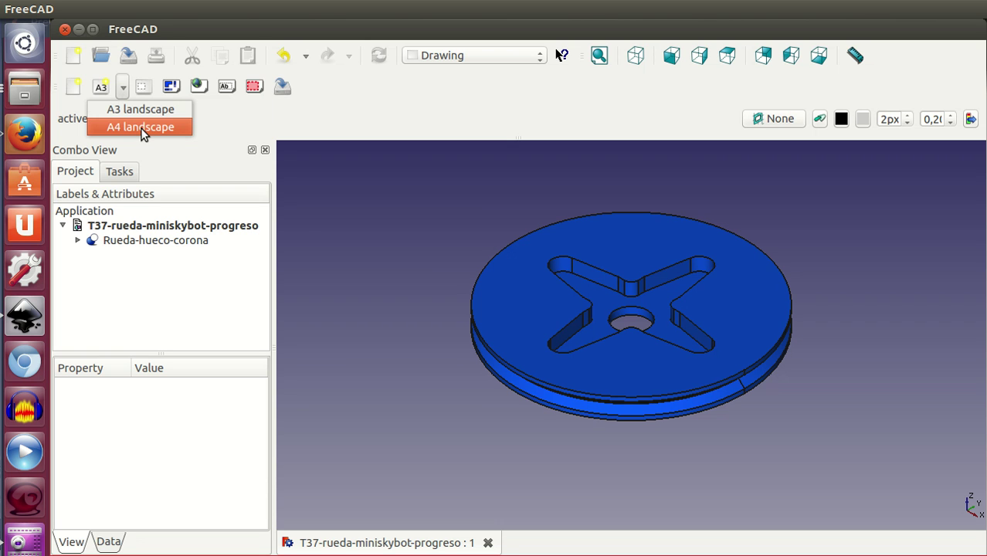
click(143, 128)
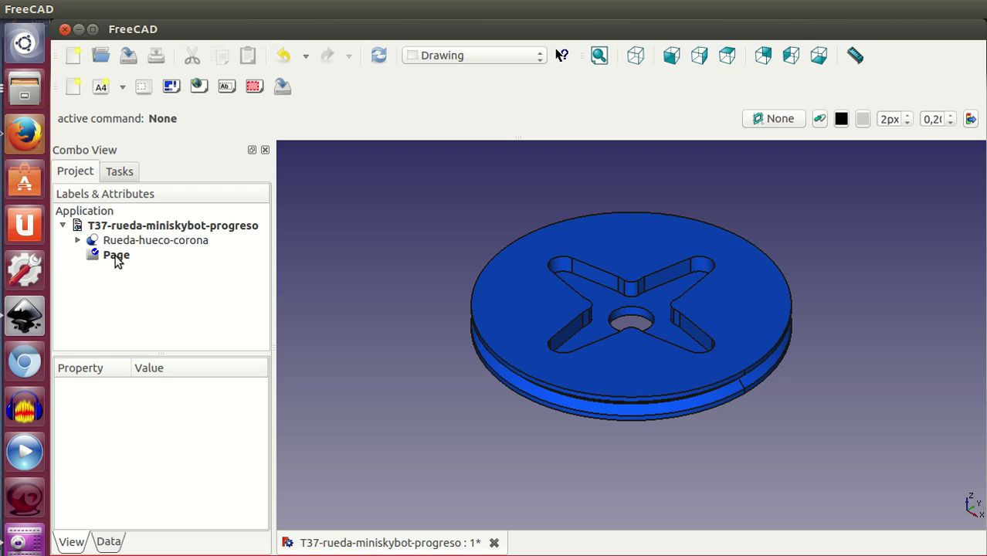
double_click(120, 263)
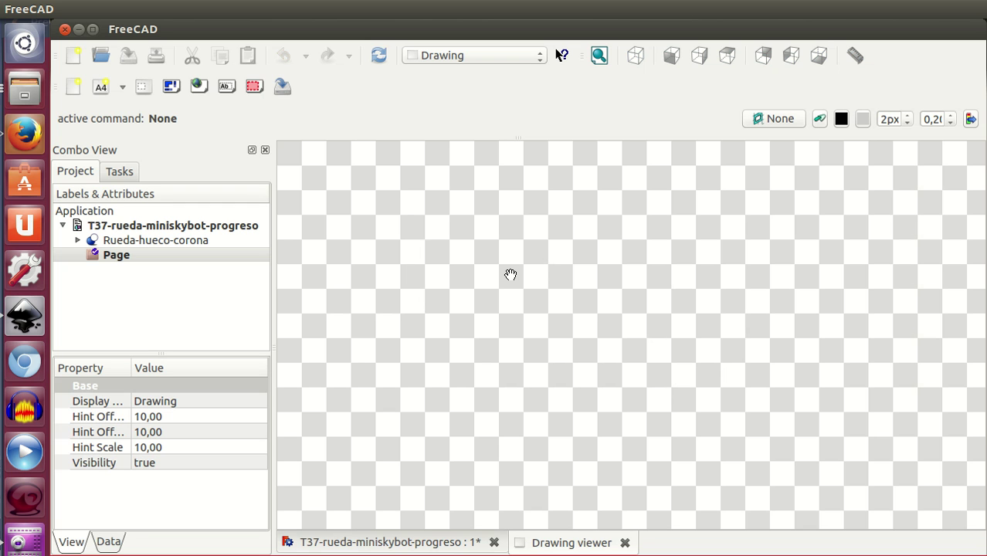
click(197, 242)
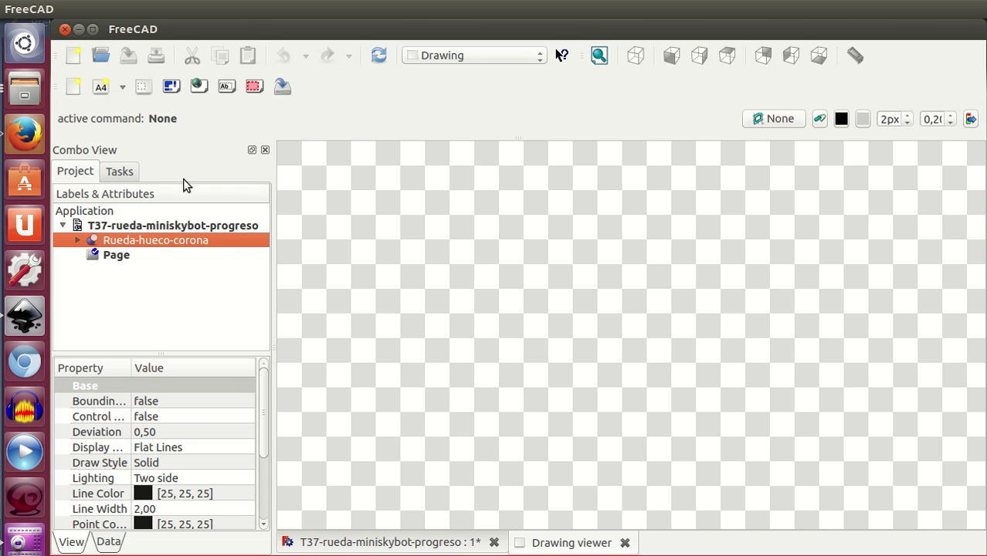
Start an orthographic projection of the wheel with Front as the primary view.
click(171, 88)
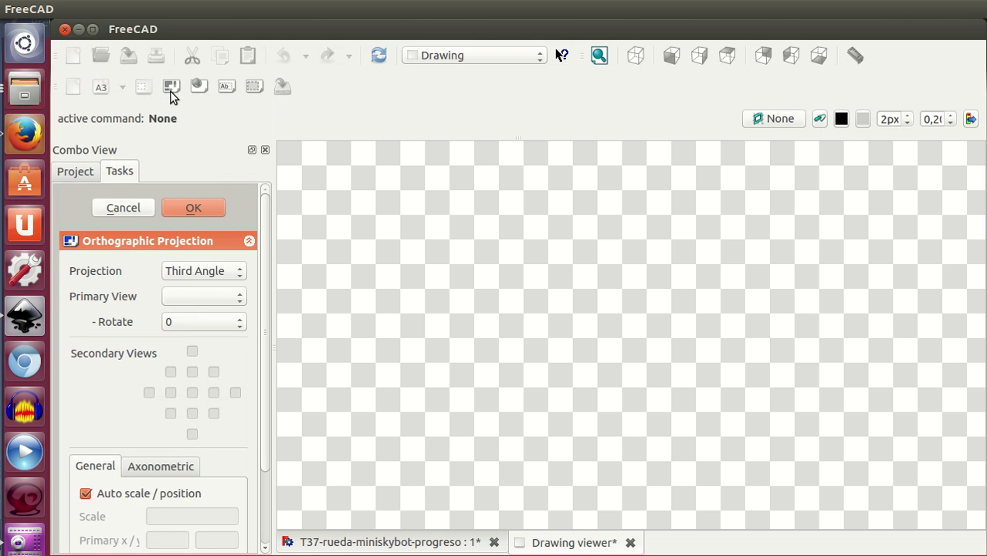
drag(272, 224, 317, 222)
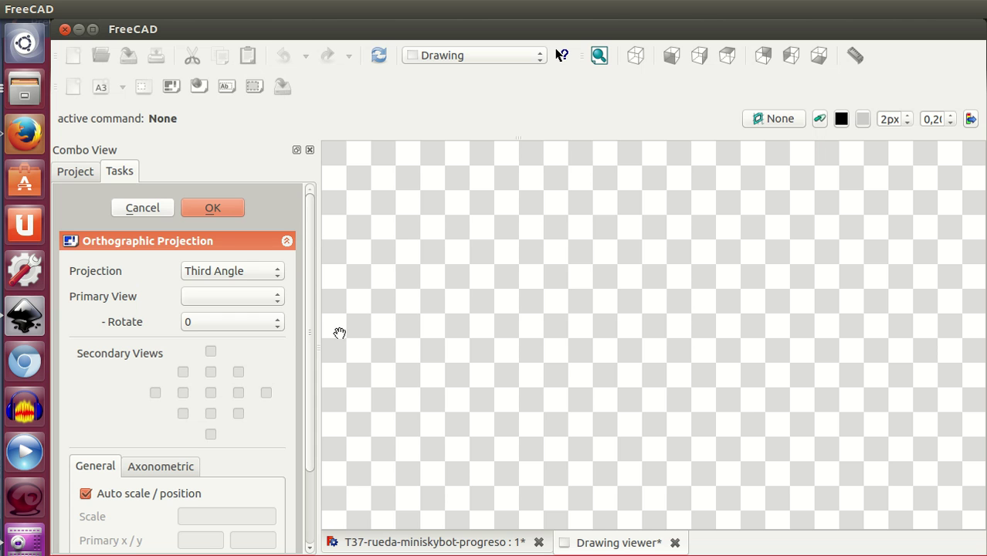
click(242, 298)
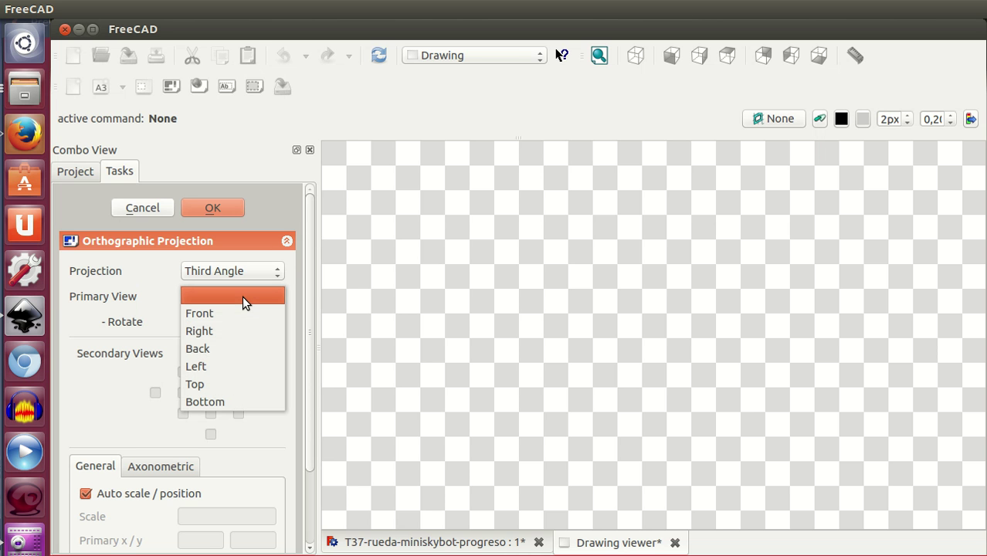
click(243, 311)
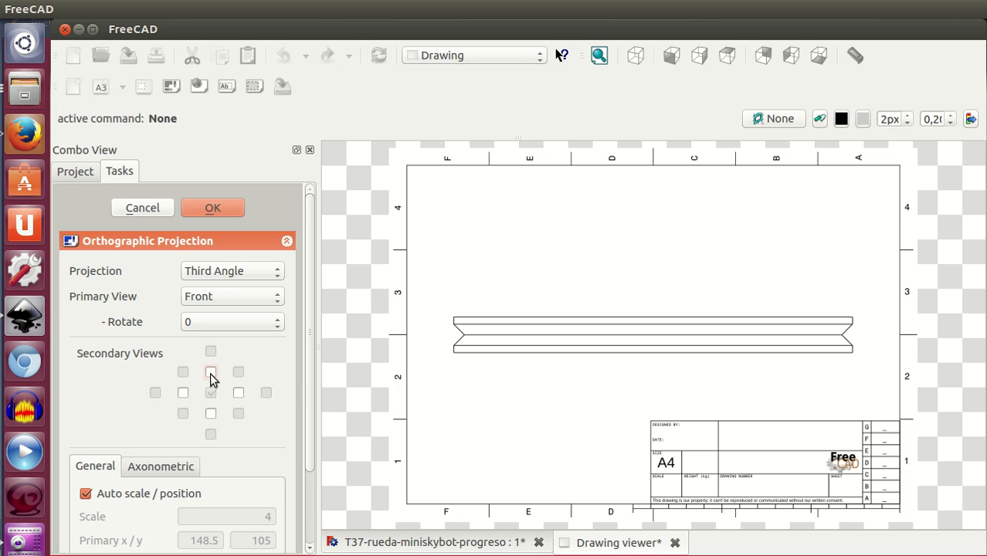
Add Top and Right secondary views to the projection and confirm it.
click(210, 373)
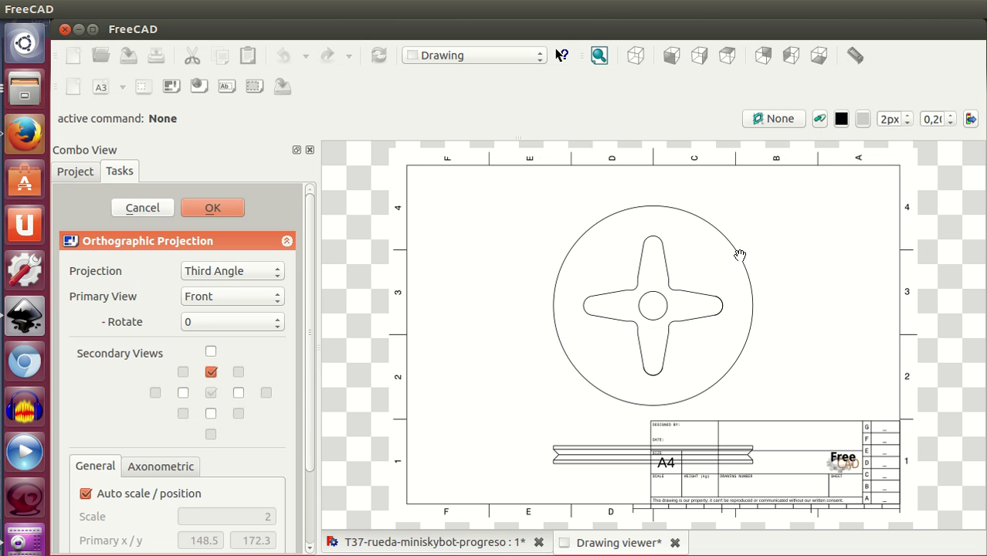
click(211, 413)
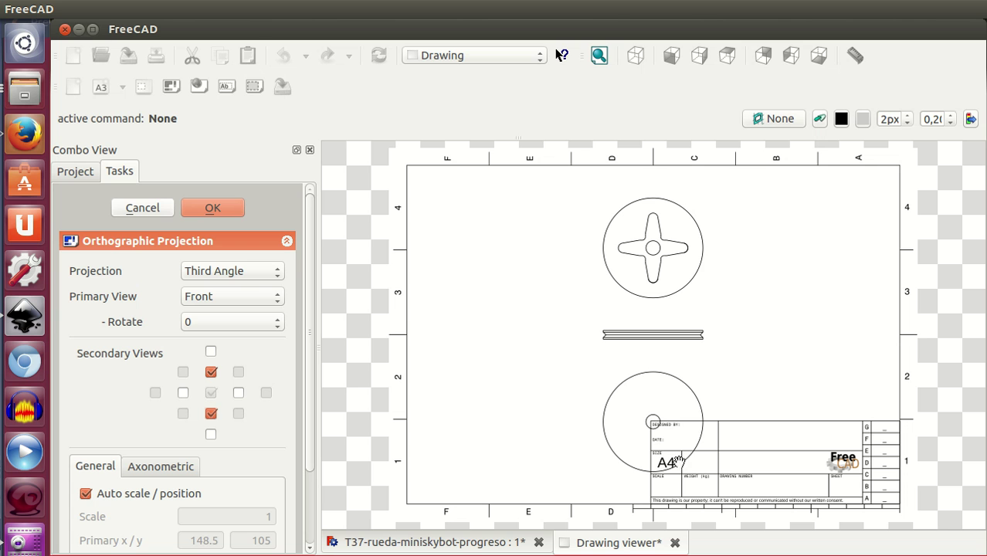
click(210, 413)
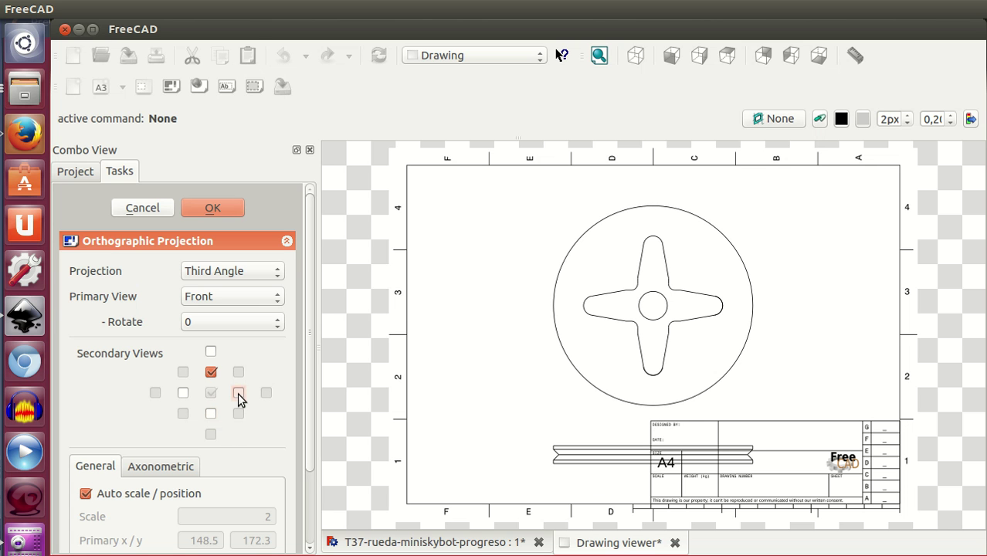
click(238, 393)
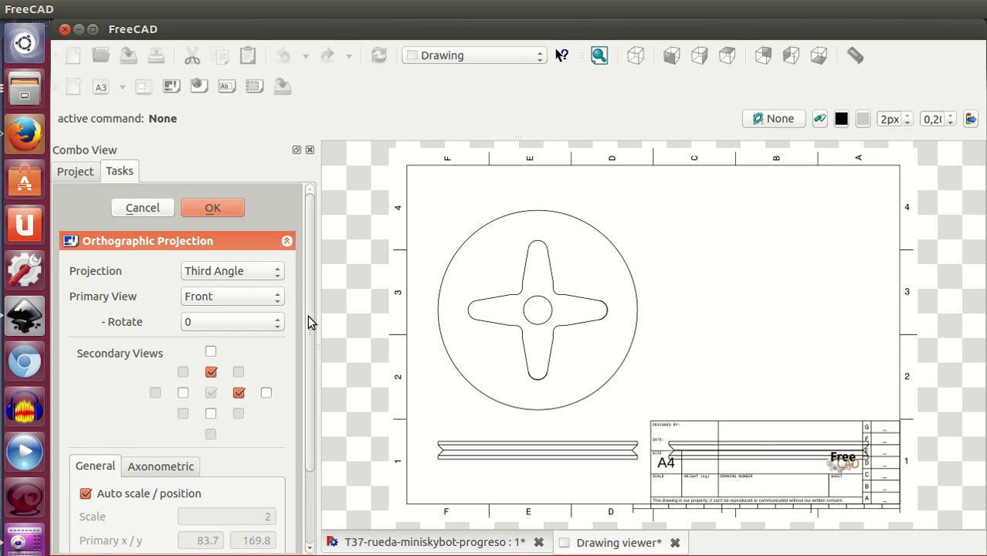
click(225, 210)
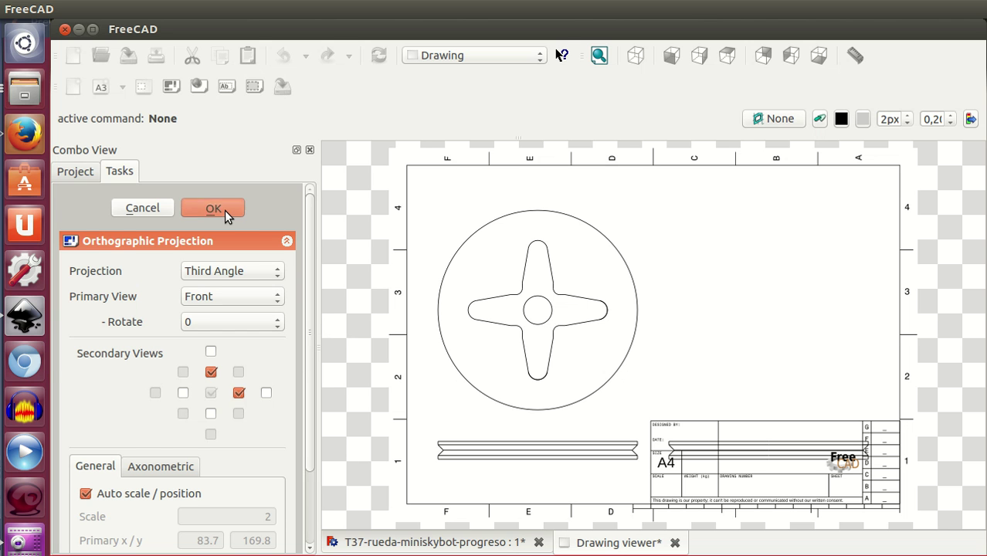
click(77, 255)
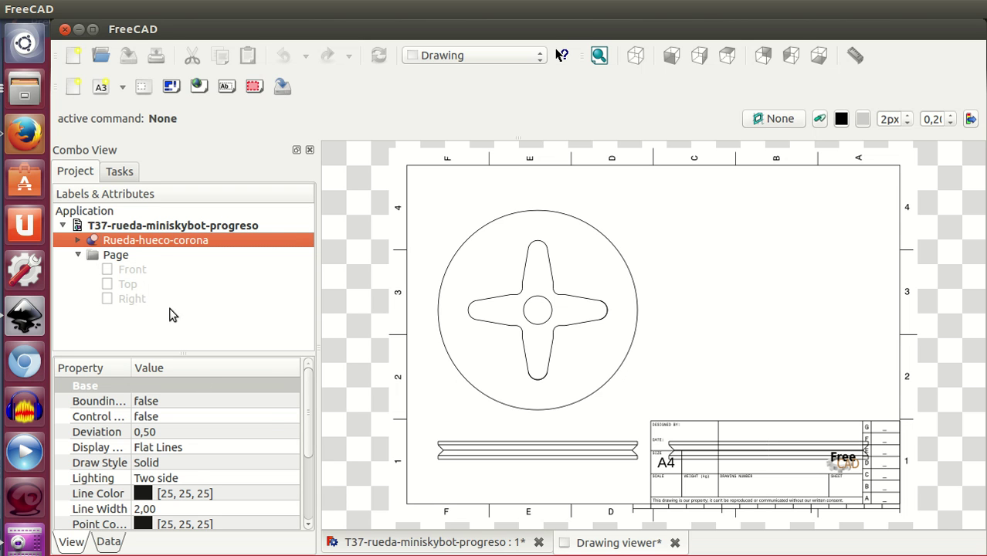
Set the Right view's Y position to 90 in its Data properties.
click(139, 302)
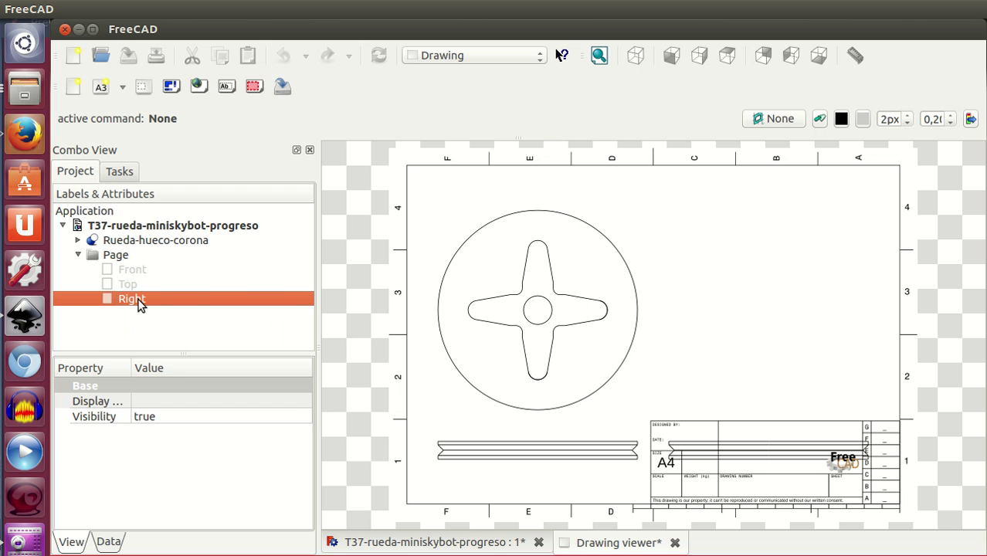
click(106, 543)
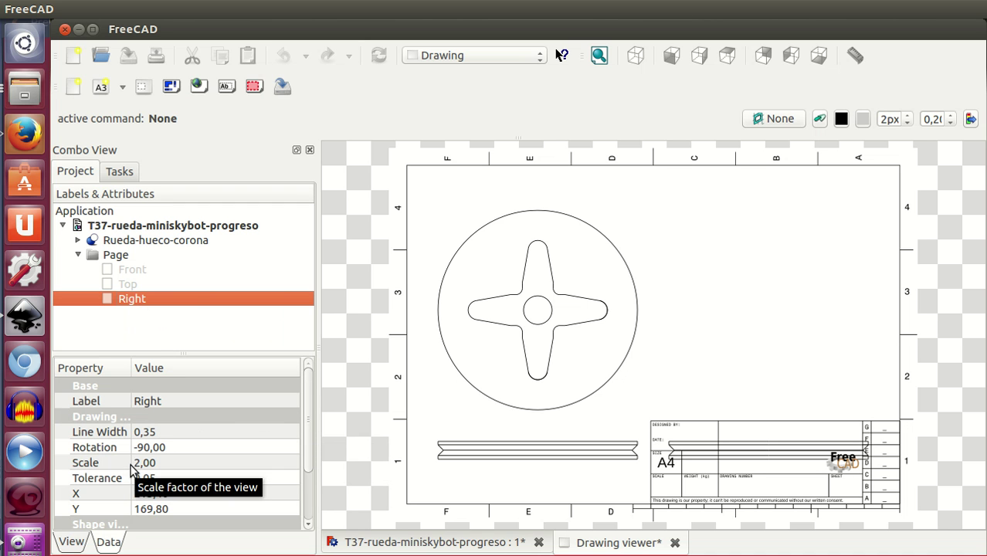
mouse_move(305, 412)
mouse_down()
mouse_move(307, 448)
mouse_move(309, 432)
mouse_up()
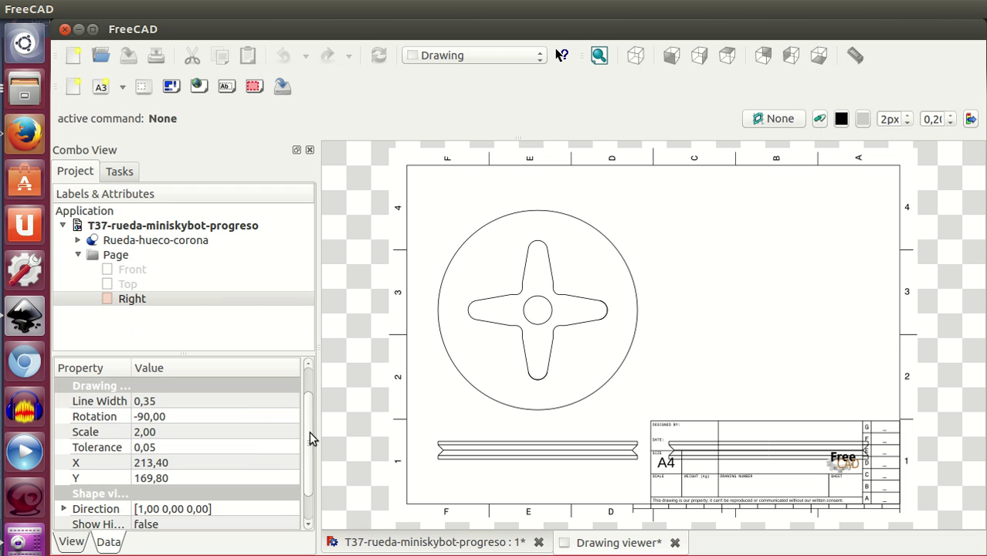
click(185, 473)
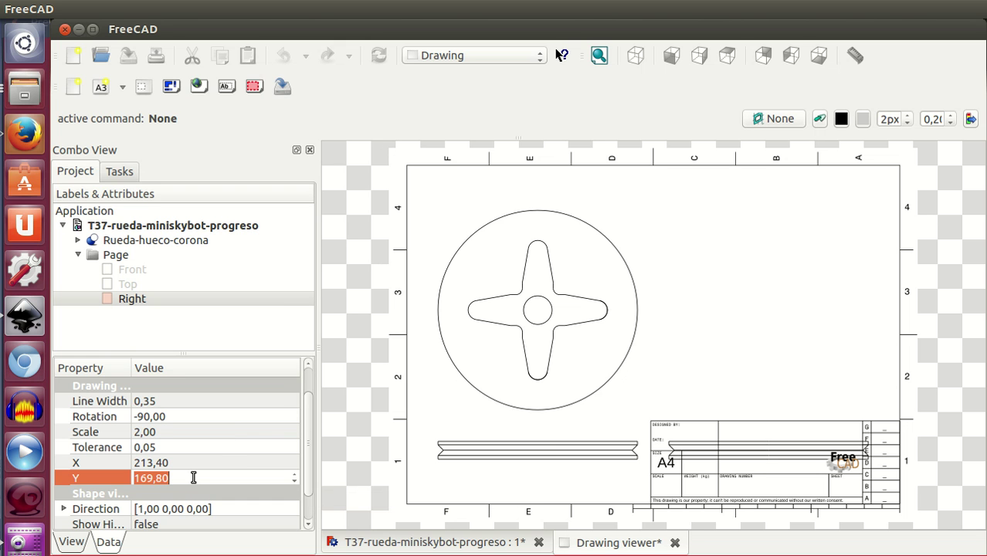
text(90)
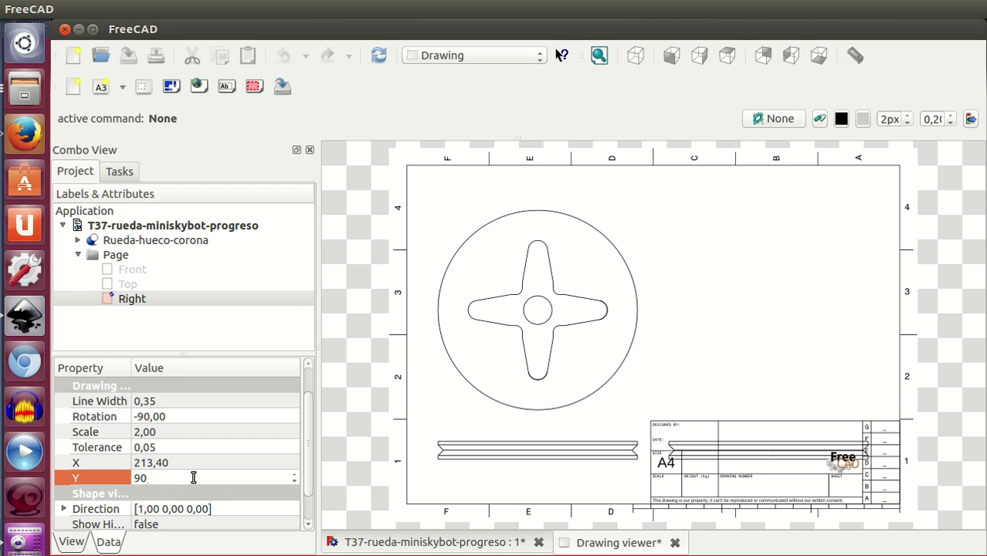
click(187, 461)
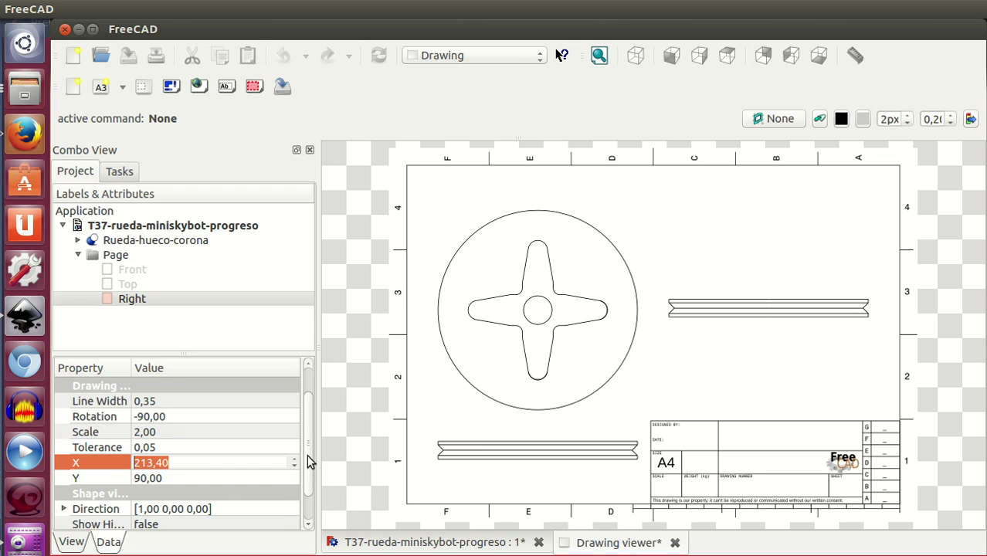
scroll(308, 464, down, 1)
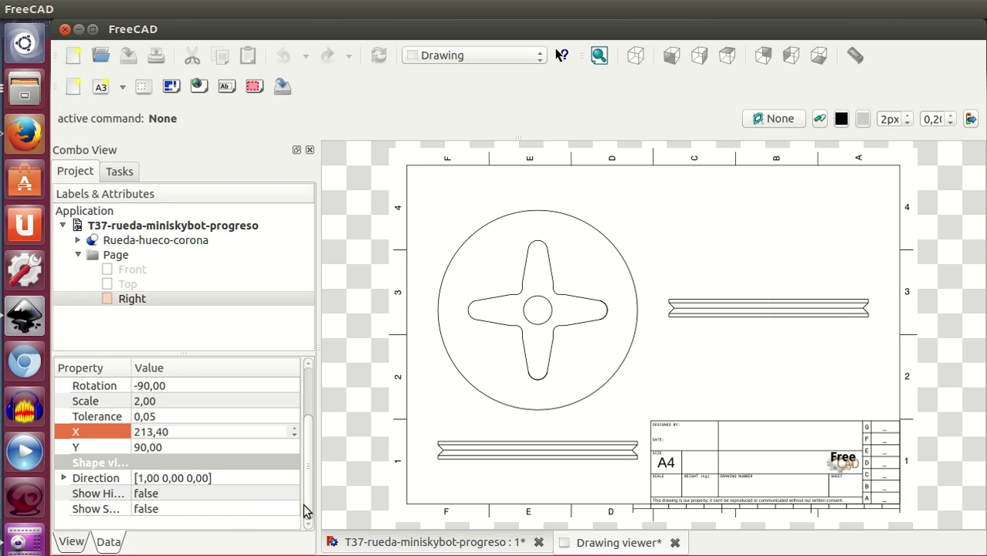
Set the Right view's projection direction to (-1, 0, 1) for an isometric view.
click(64, 477)
scroll(307, 461, down, 1)
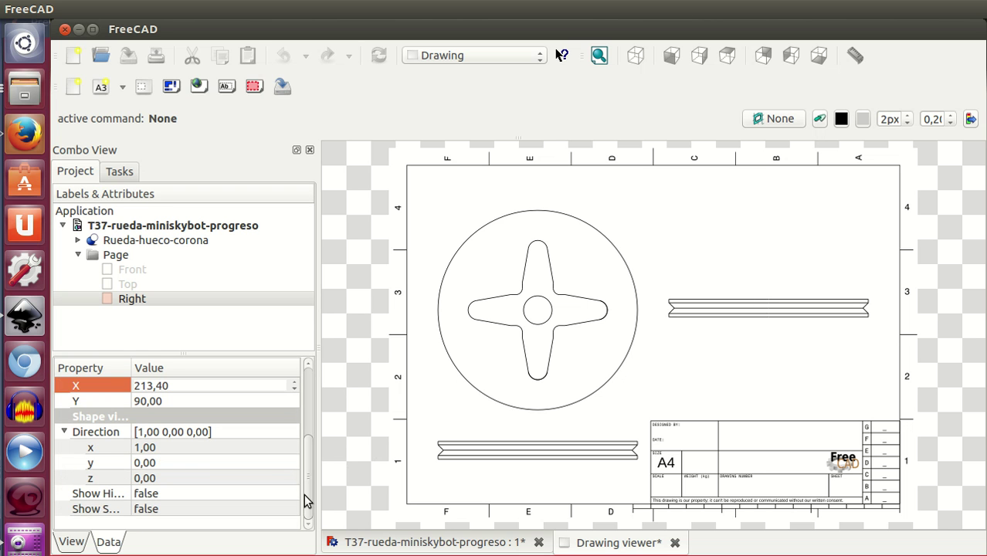
click(178, 477)
text(1)
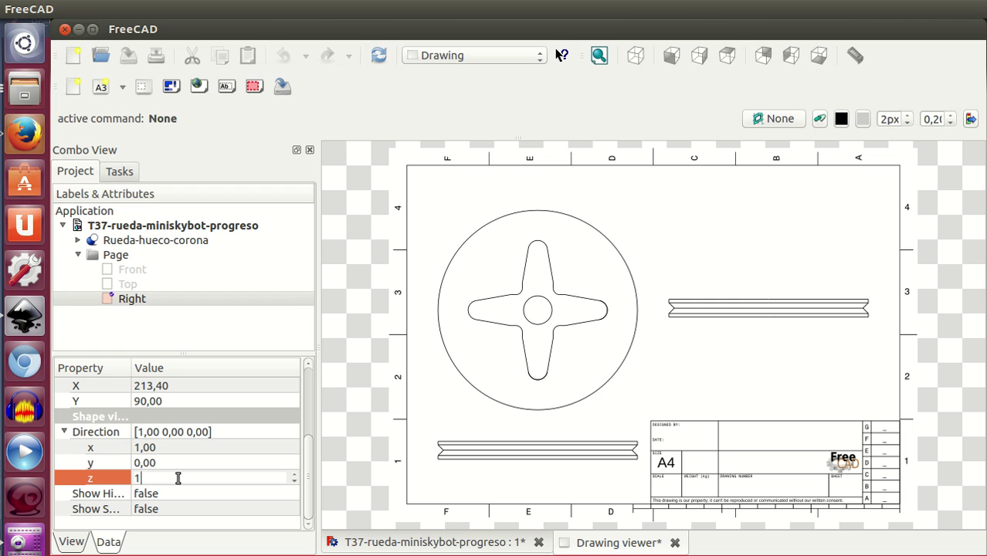
click(174, 462)
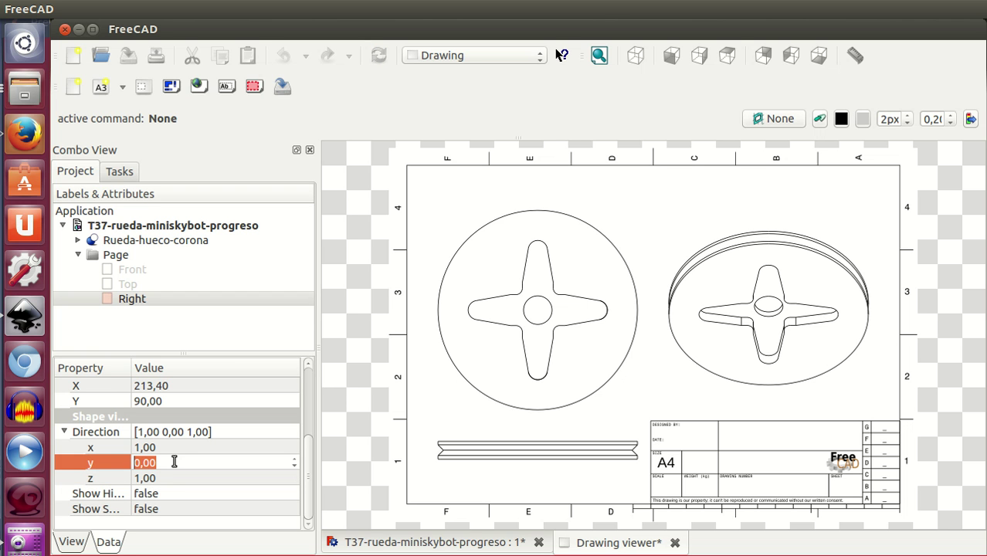
click(154, 450)
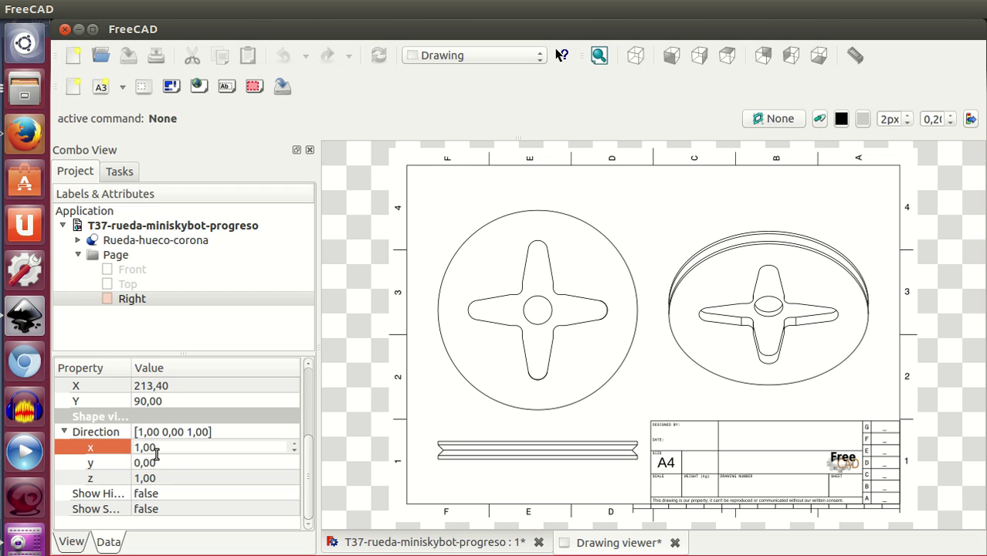
text(-)
click(187, 462)
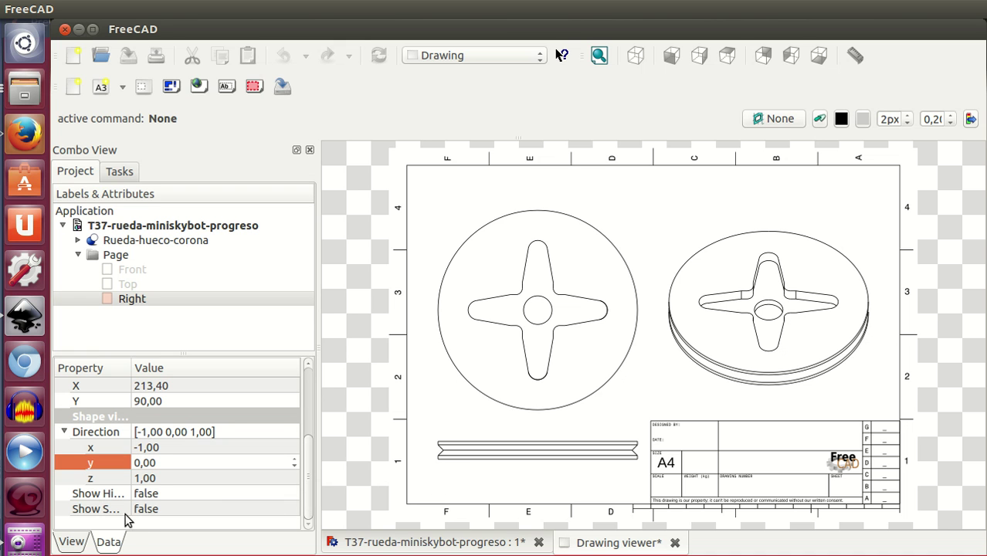
Turn on Show Smooth Lines and Show Hidden Lines for the Right view.
drag(132, 373, 182, 374)
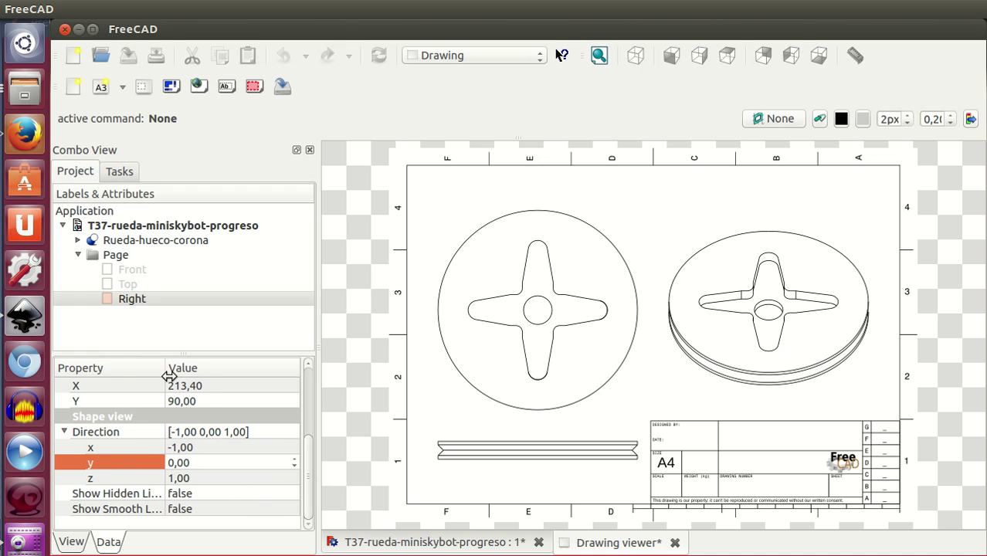
click(224, 507)
click(220, 528)
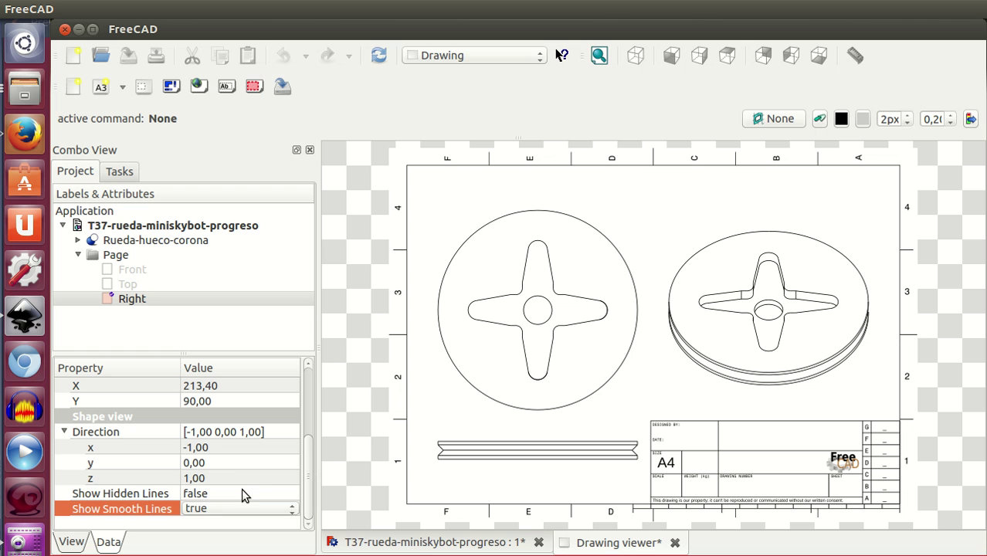
click(242, 491)
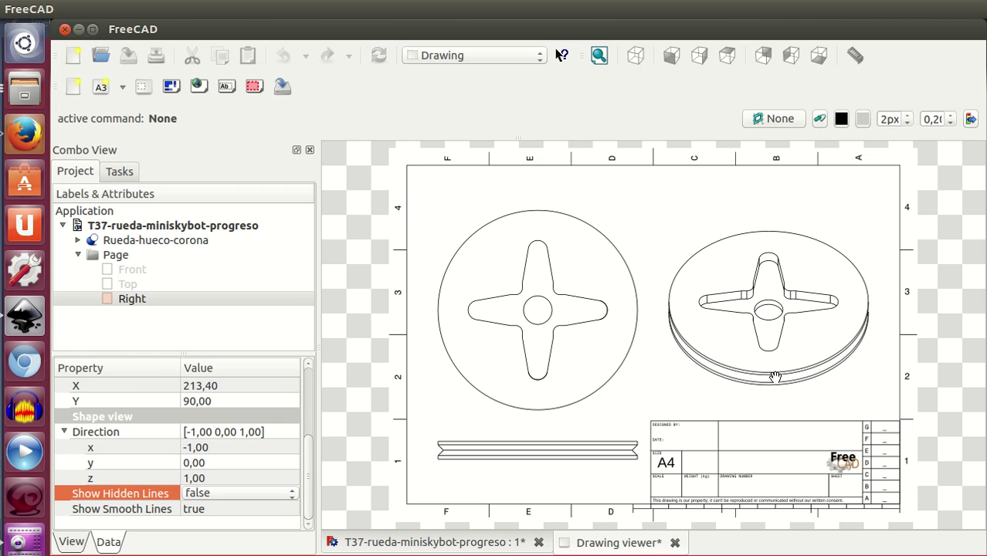
click(211, 506)
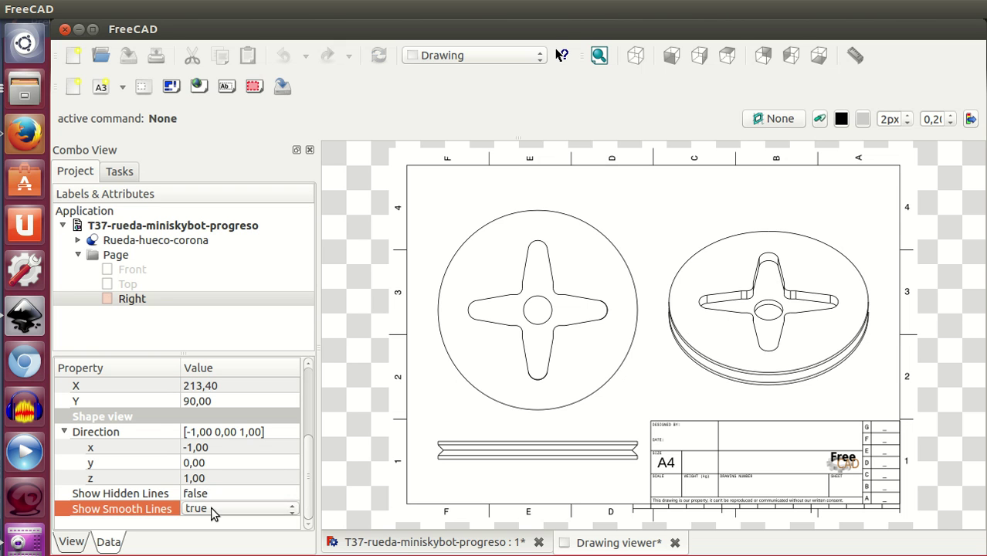
click(211, 506)
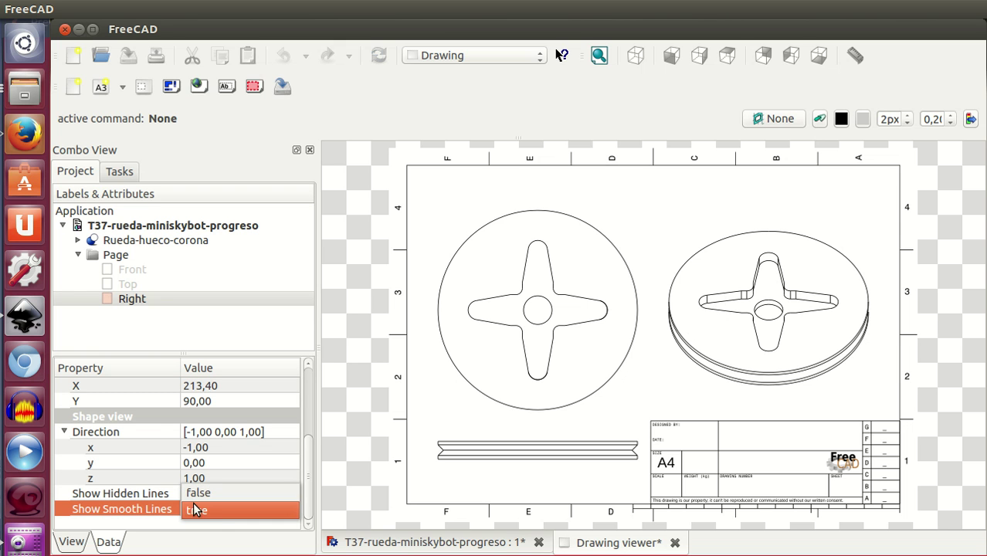
click(163, 487)
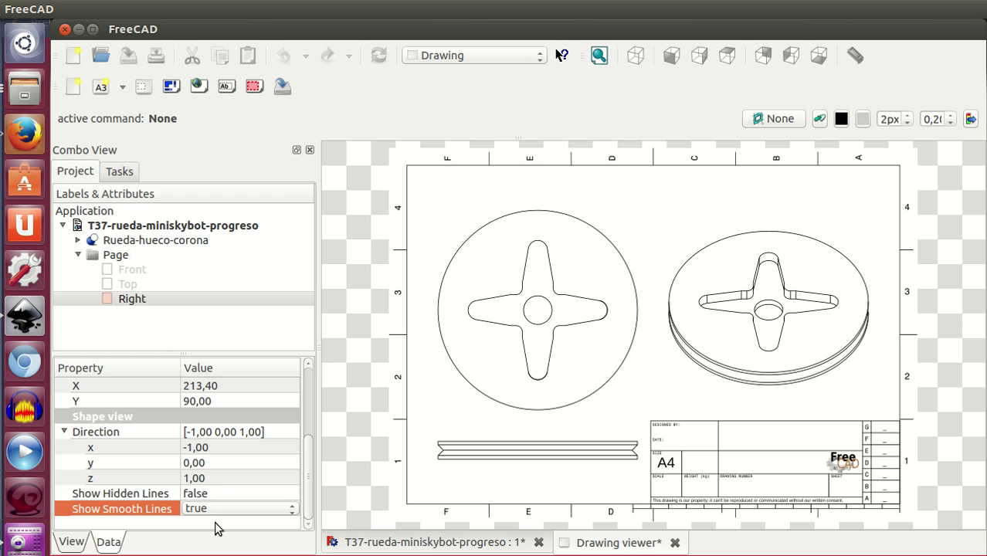
click(205, 493)
click(205, 494)
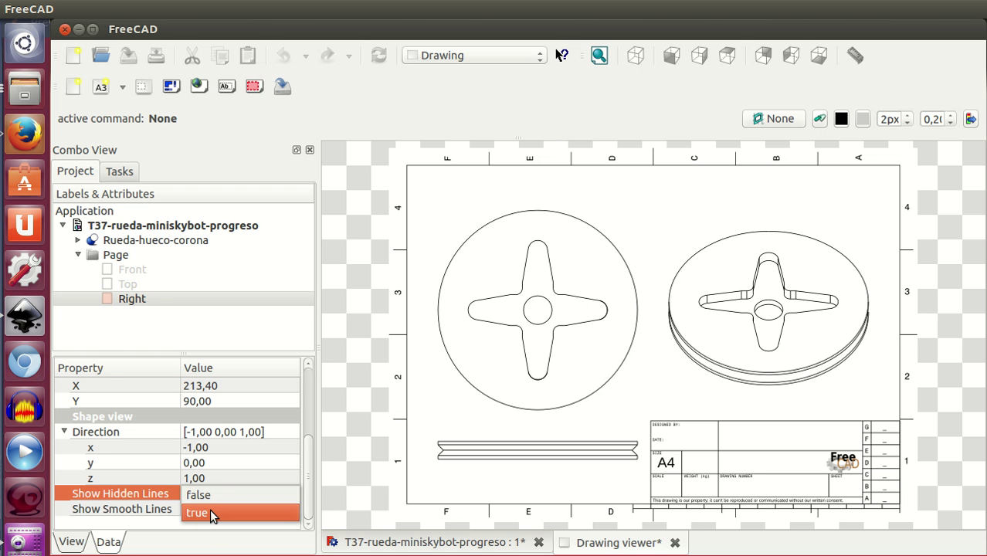
click(210, 509)
click(224, 478)
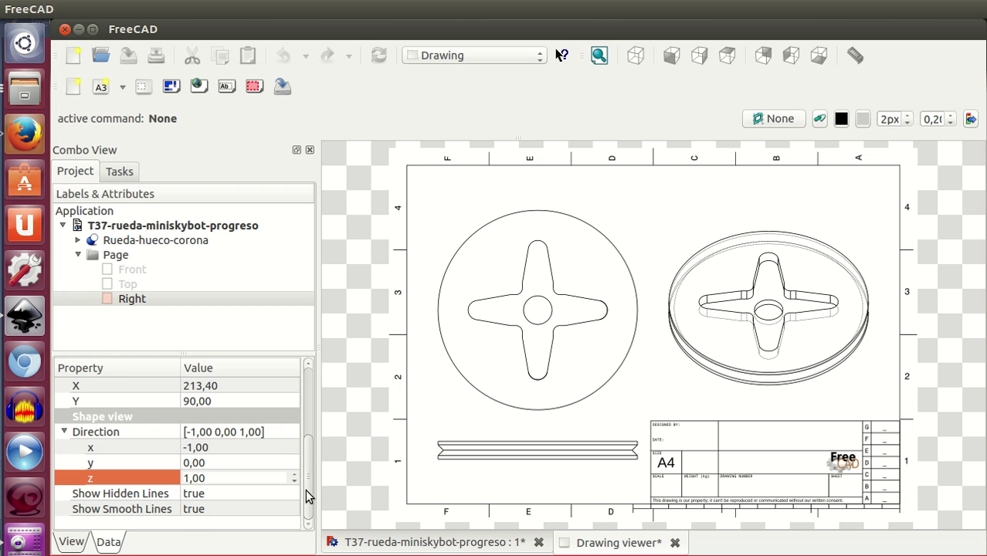
drag(307, 487, 307, 409)
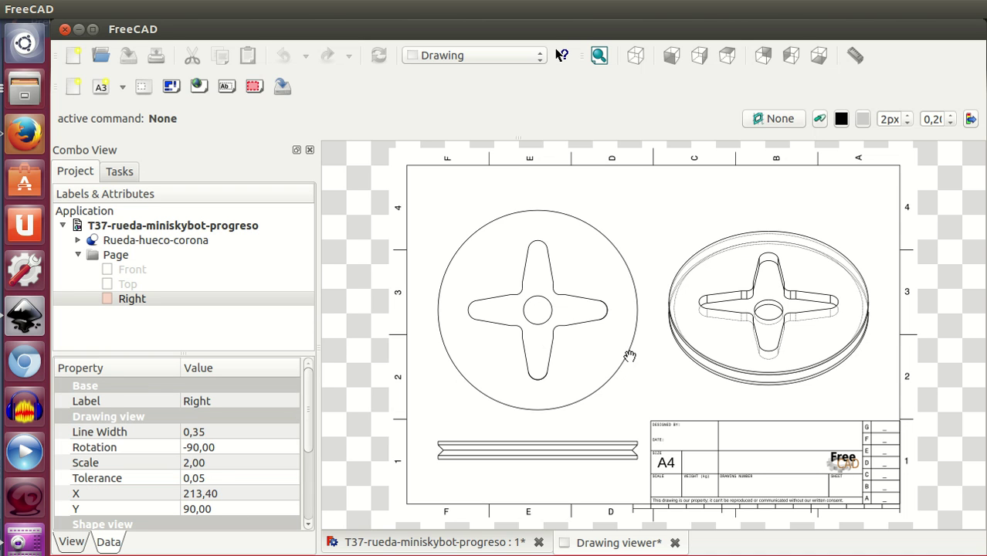
click(230, 461)
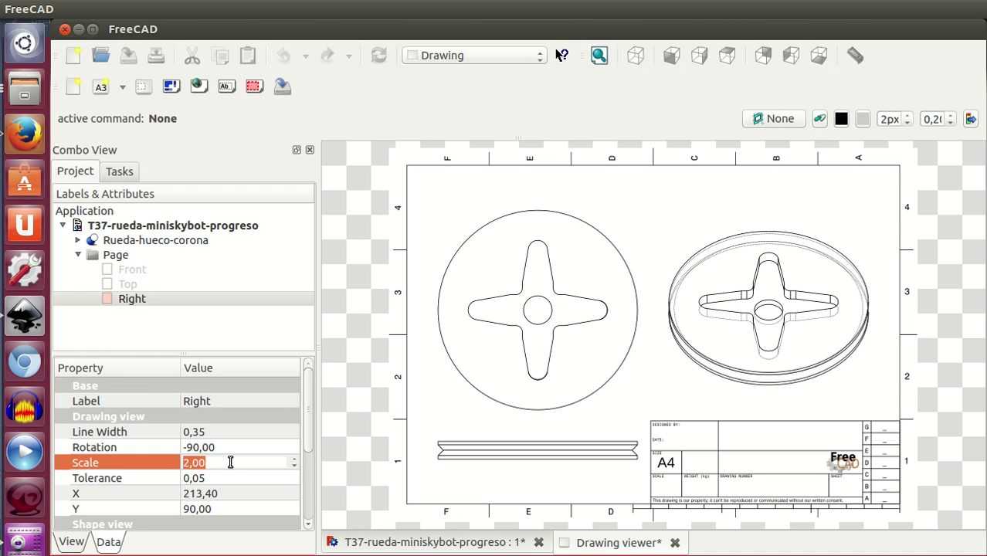
text(1)
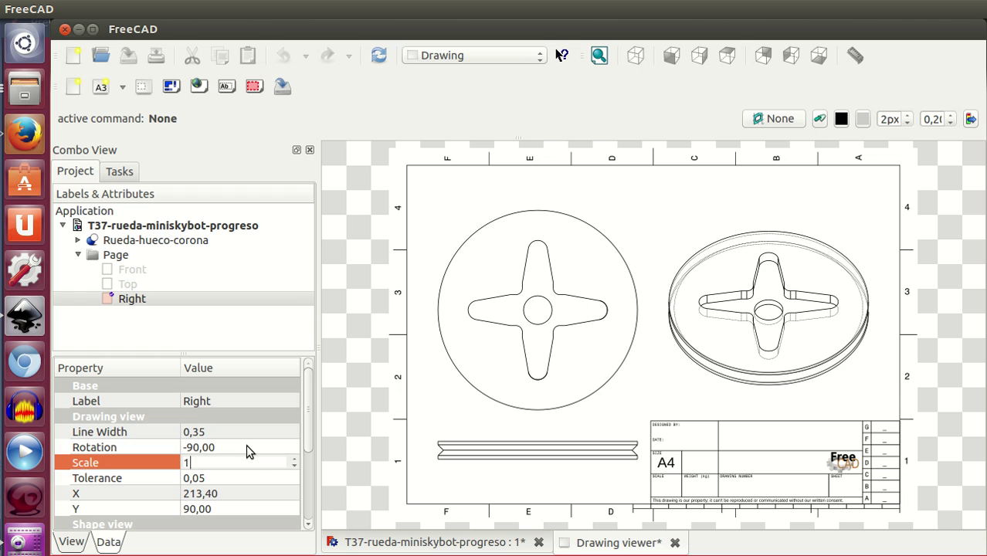
click(247, 447)
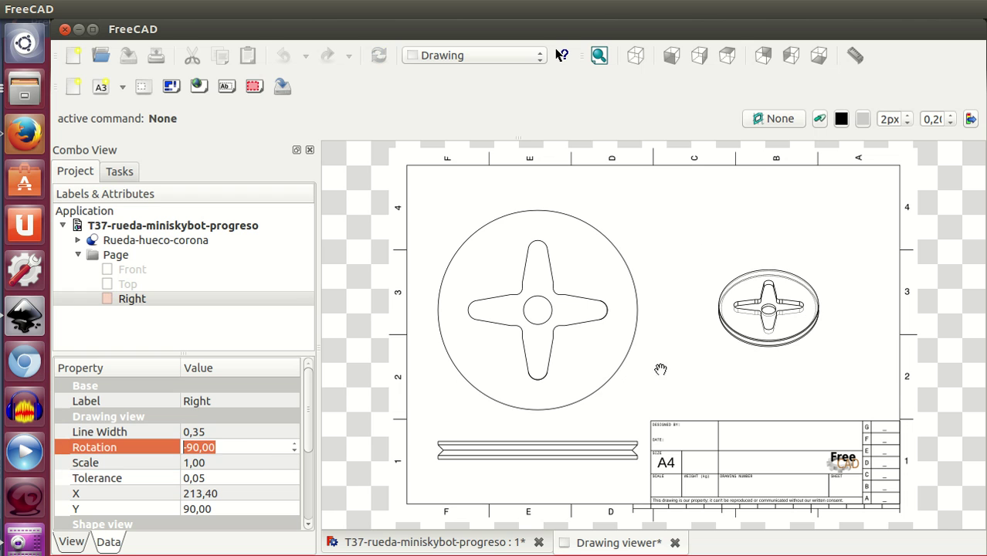
double_click(222, 462)
text(2)
click(237, 447)
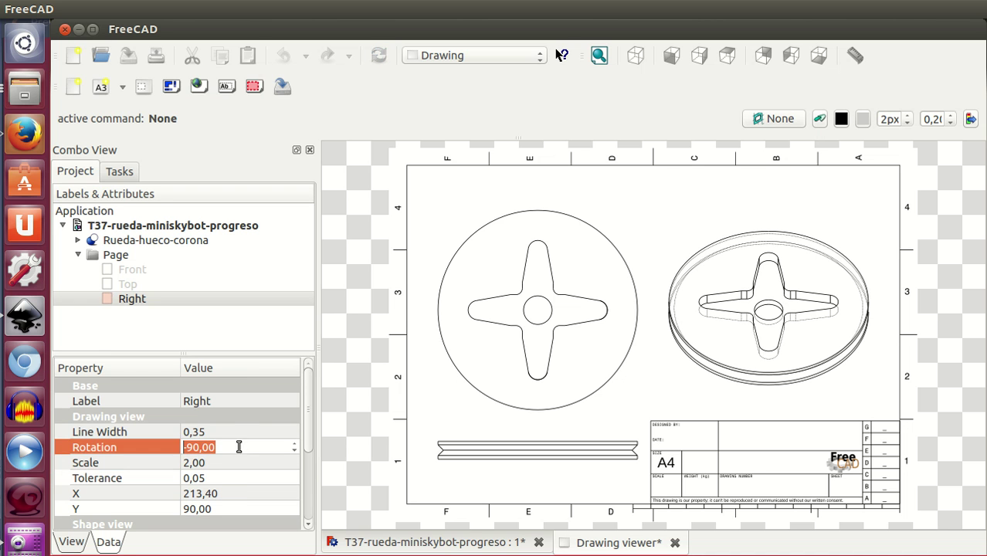
click(134, 287)
click(133, 270)
click(129, 283)
click(128, 271)
click(130, 282)
click(134, 271)
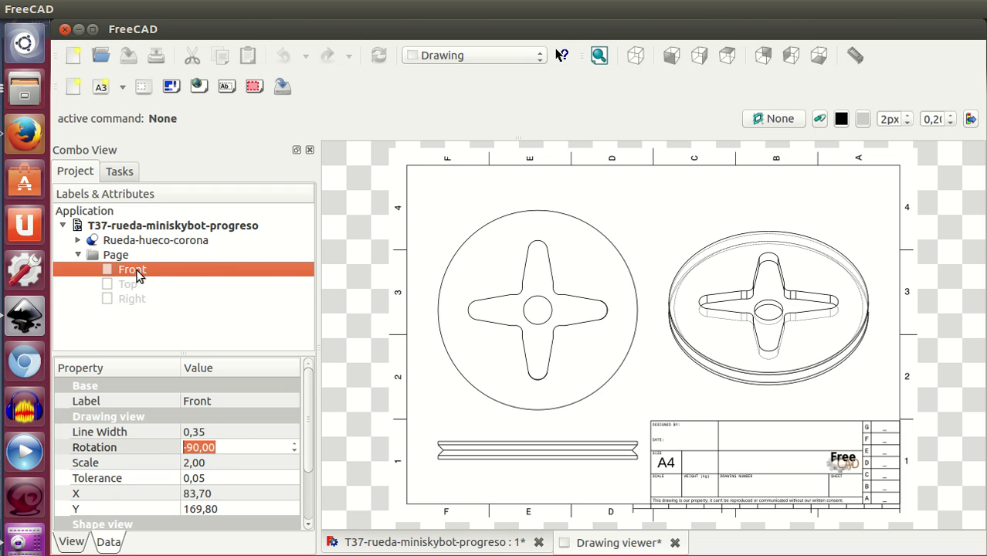
click(139, 259)
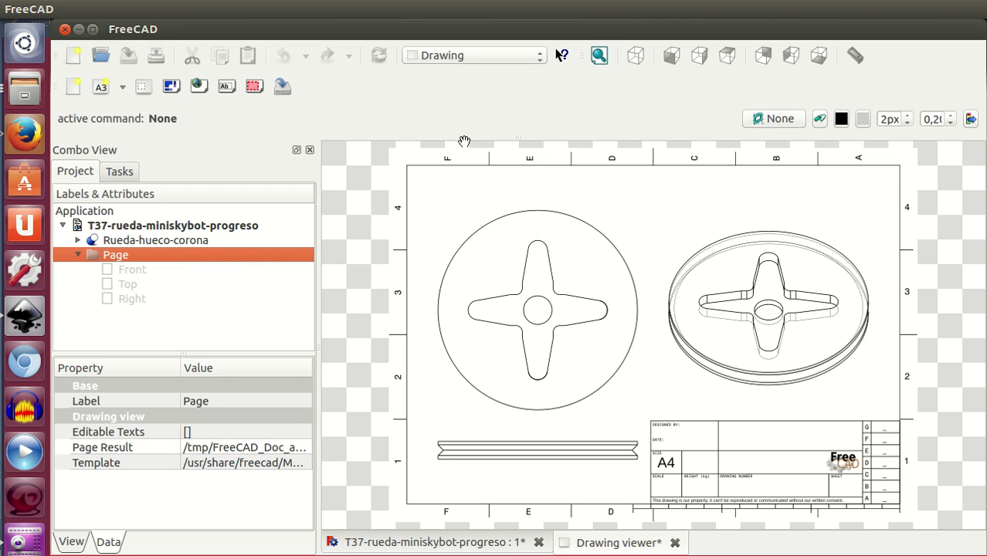
Export the drawing page to T37-planos under the file name t.svg.
click(283, 91)
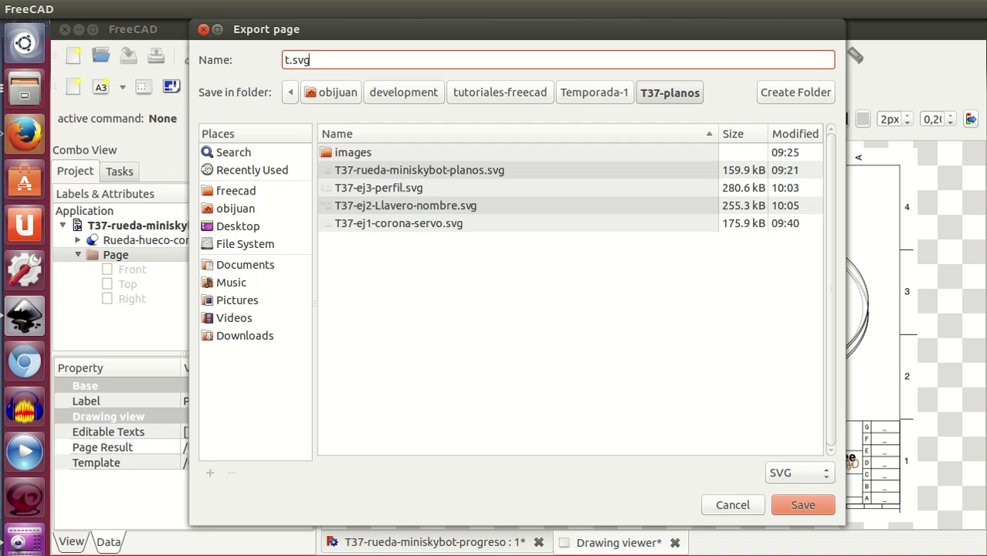
click(798, 501)
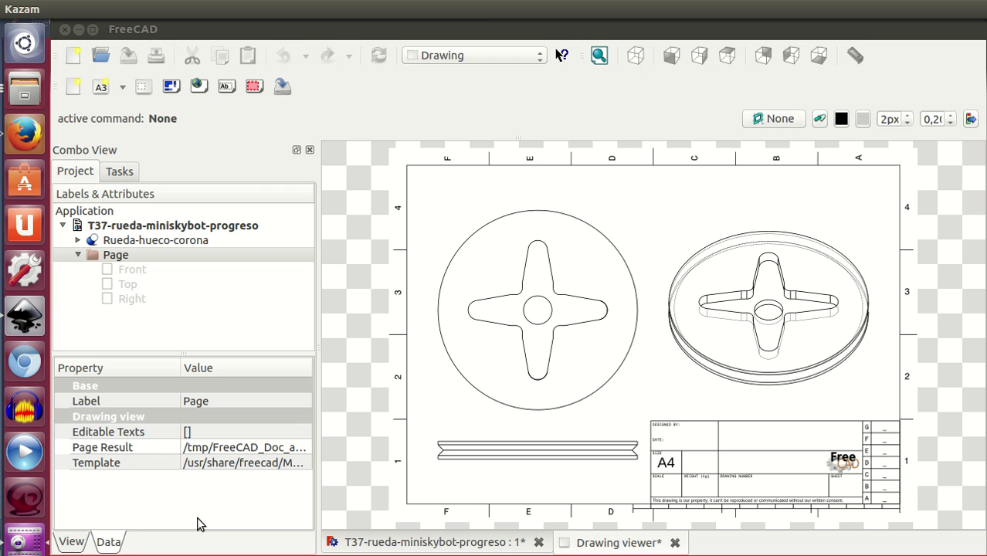
Switch to Inkscape and open t.svg from the T37-planos folder.
click(32, 315)
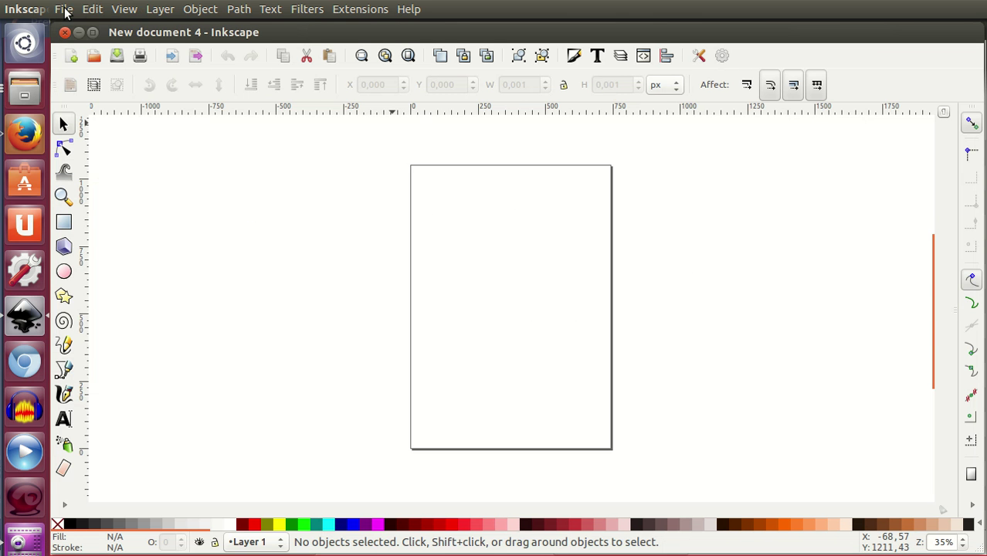
click(64, 9)
click(84, 42)
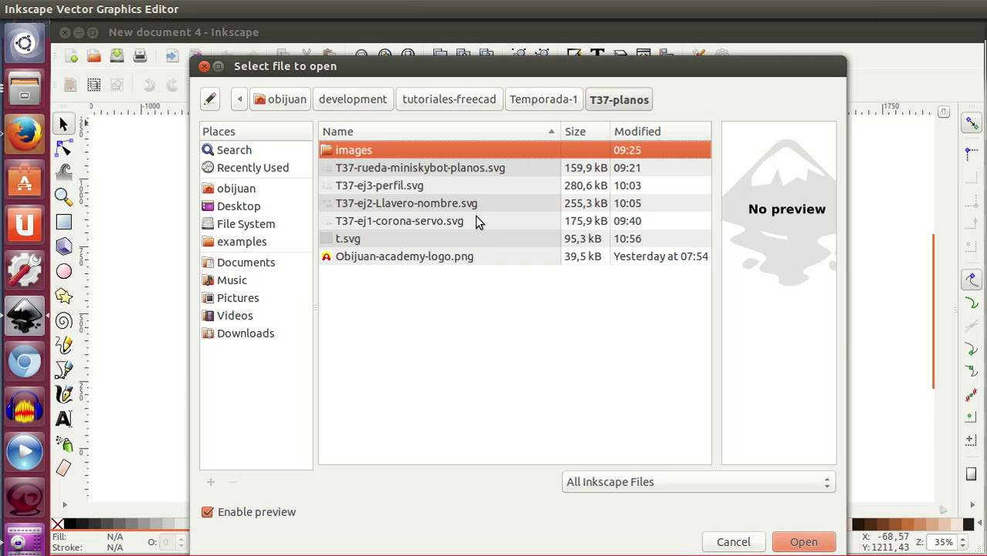
click(374, 240)
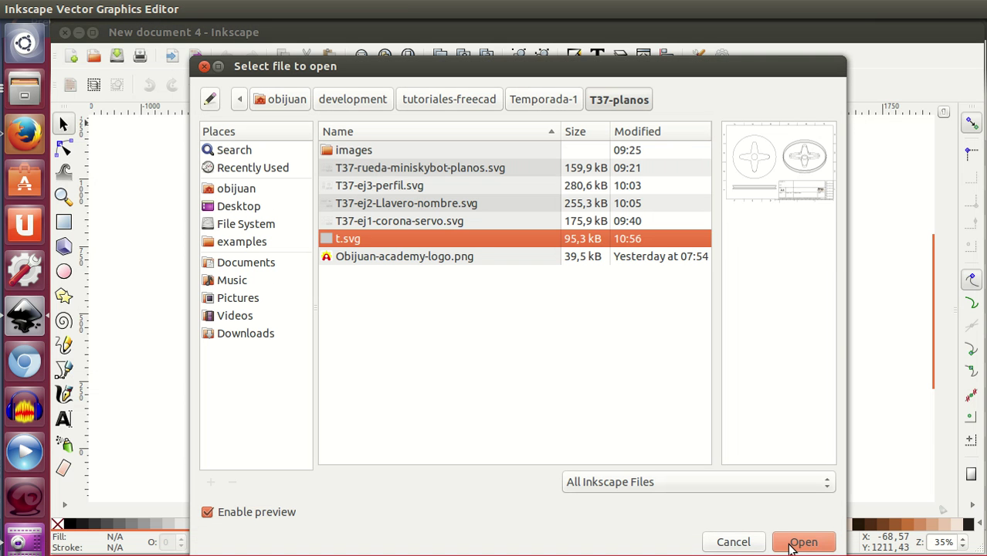
click(792, 547)
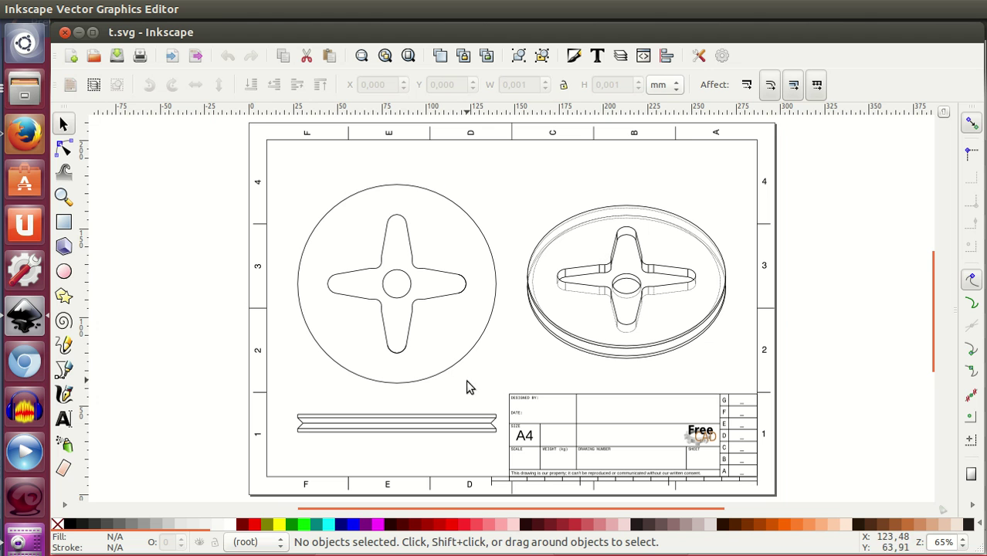
Ungroup the title block into separate, individually selectable objects.
click(539, 450)
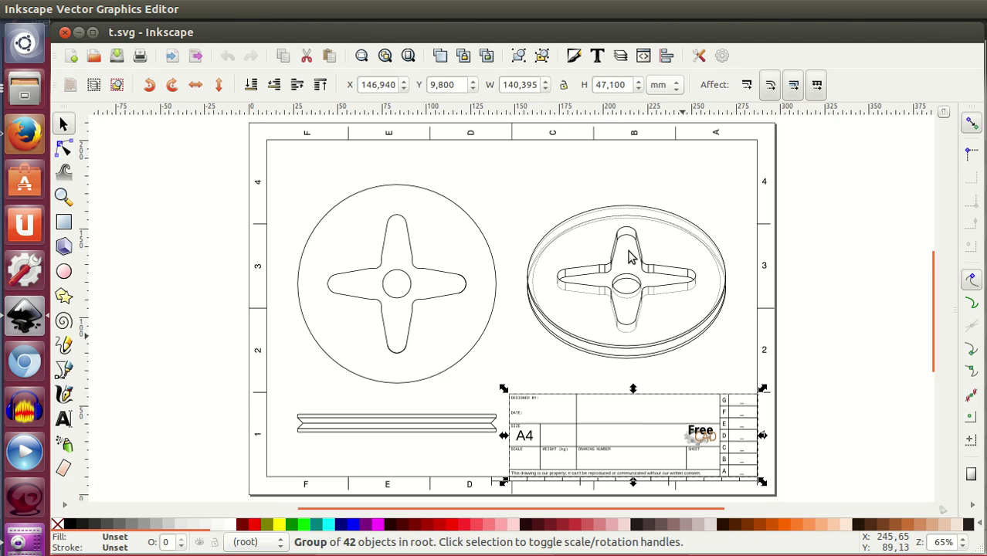
click(543, 59)
click(812, 449)
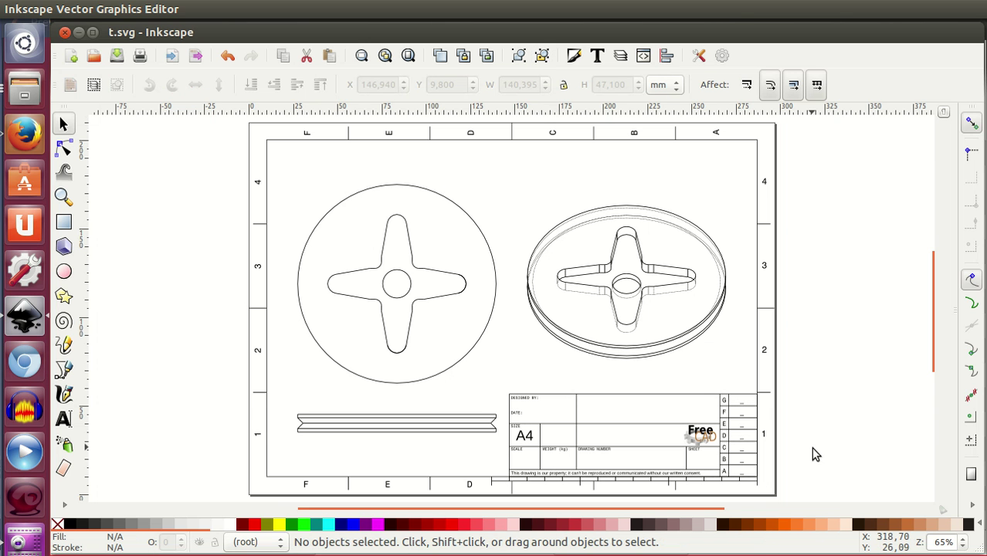
ctrl+scroll(559, 448, up, 1)
ctrl+scroll(560, 451, up, 1)
ctrl+scroll(561, 451, up, 1)
click(466, 417)
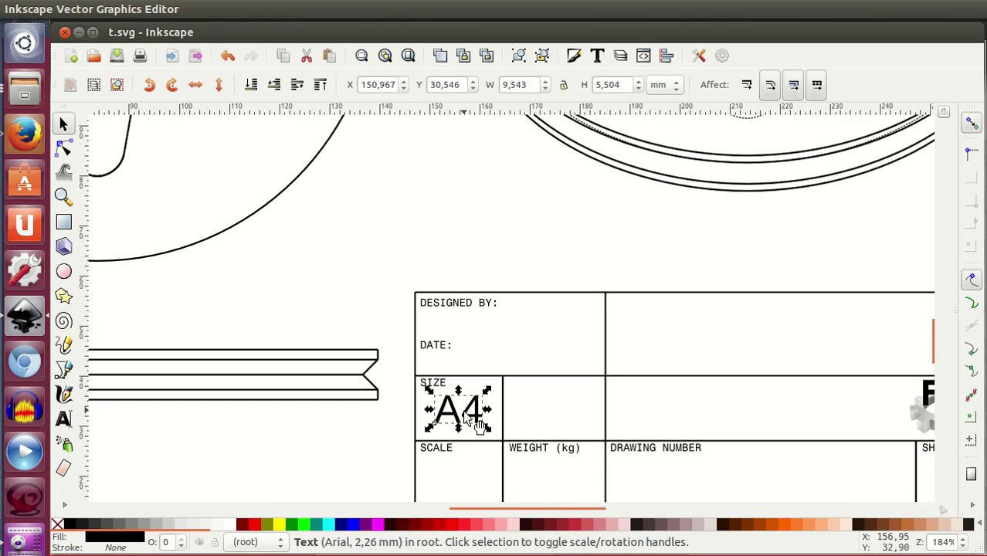
click(682, 417)
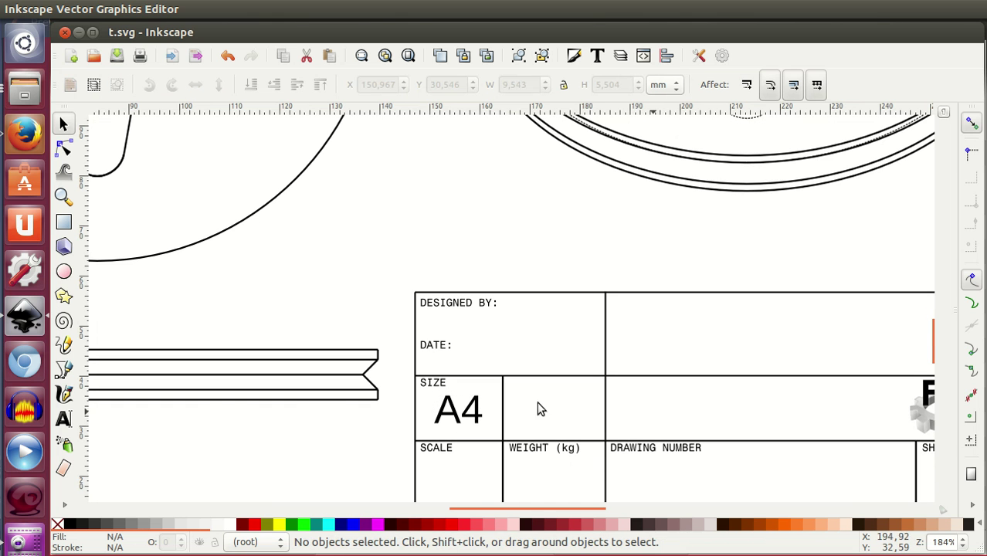
Add the designer's name as text in the Designed By cell.
click(64, 418)
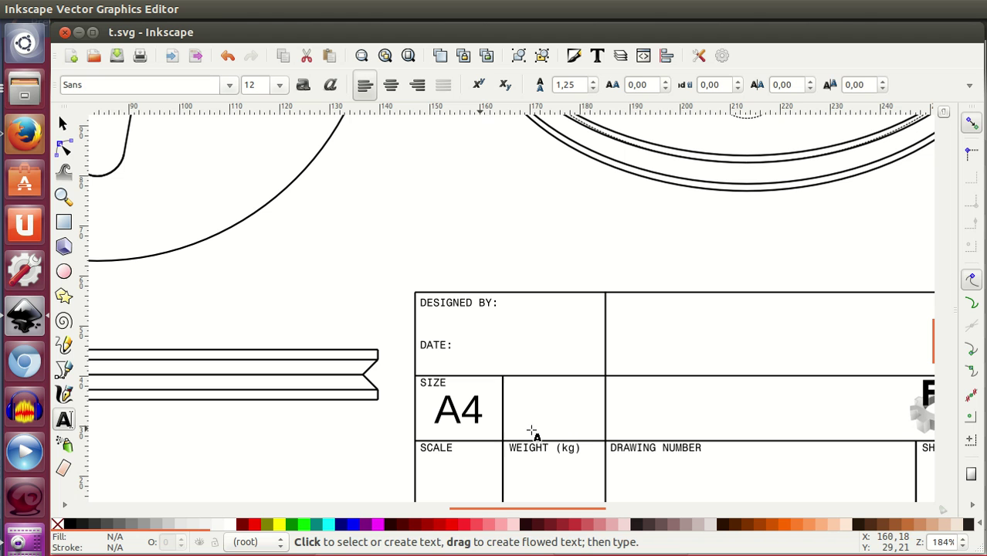
click(651, 413)
text(Obijuan)
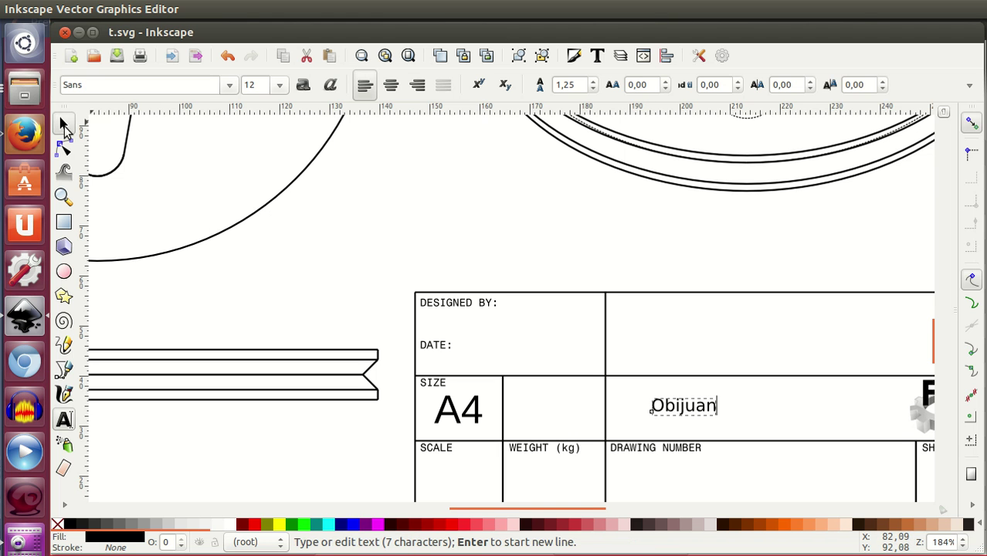
click(64, 125)
drag(701, 420, 537, 338)
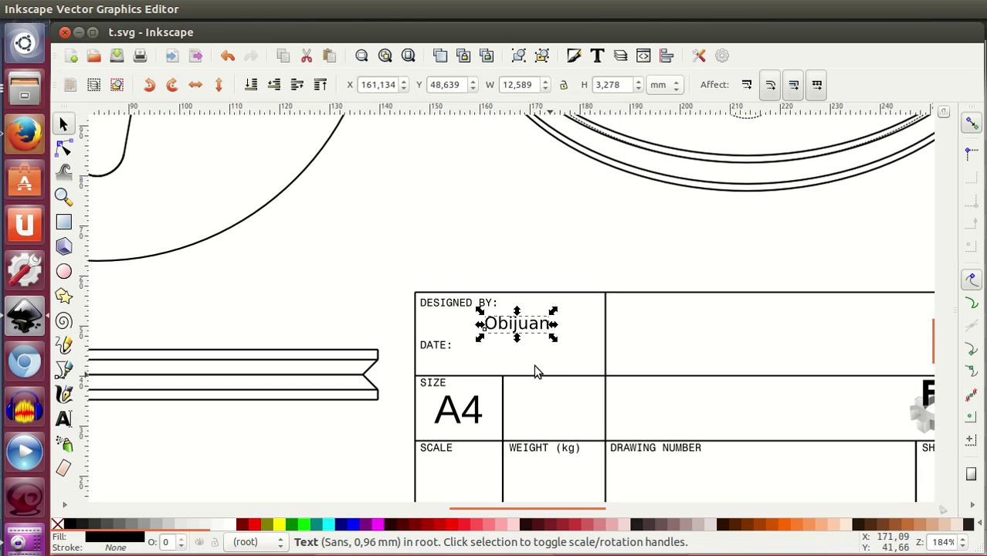
double_click(534, 328)
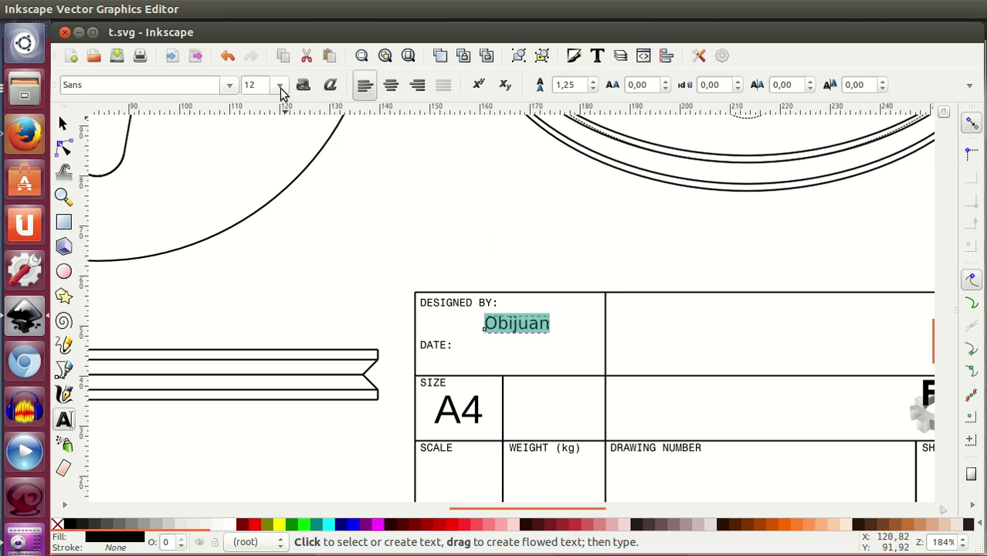
click(666, 343)
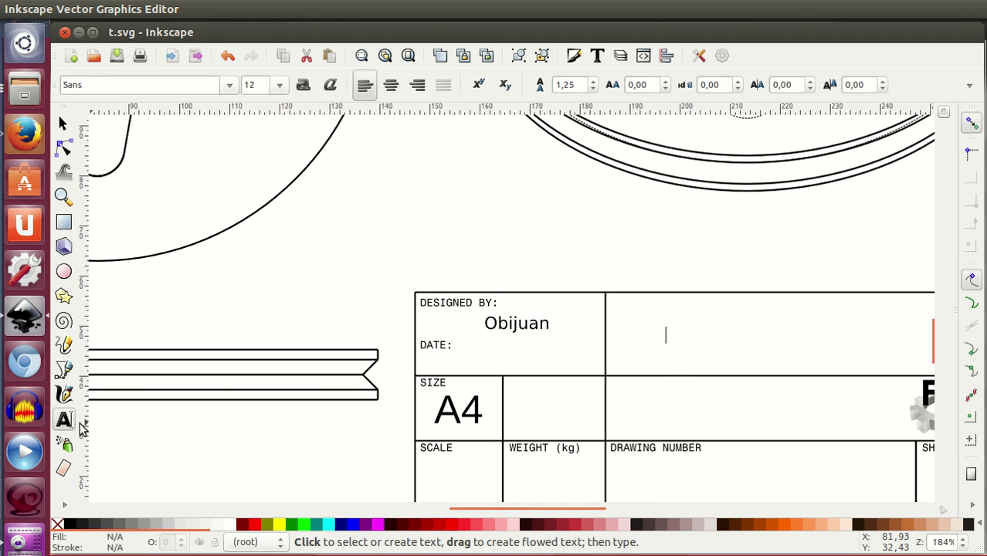
click(65, 124)
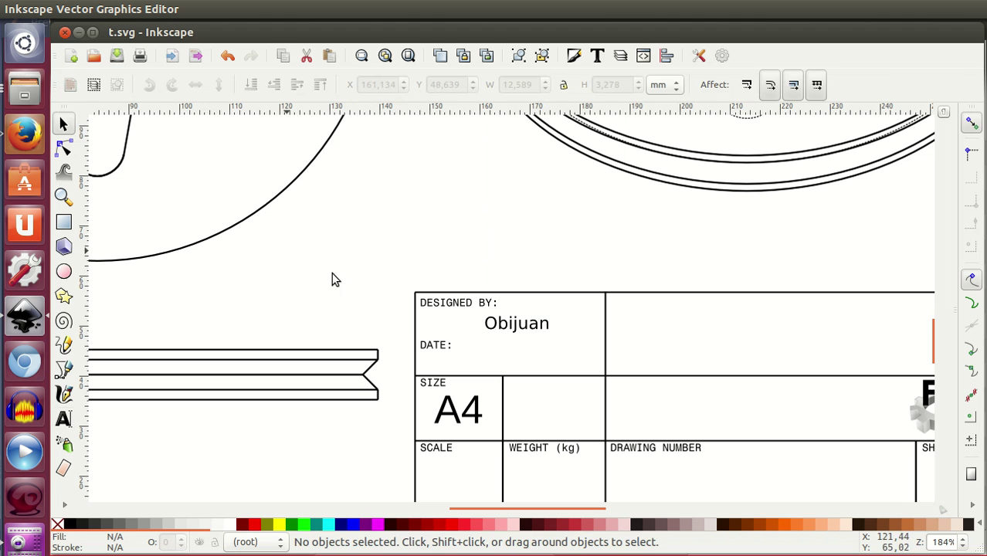
click(519, 326)
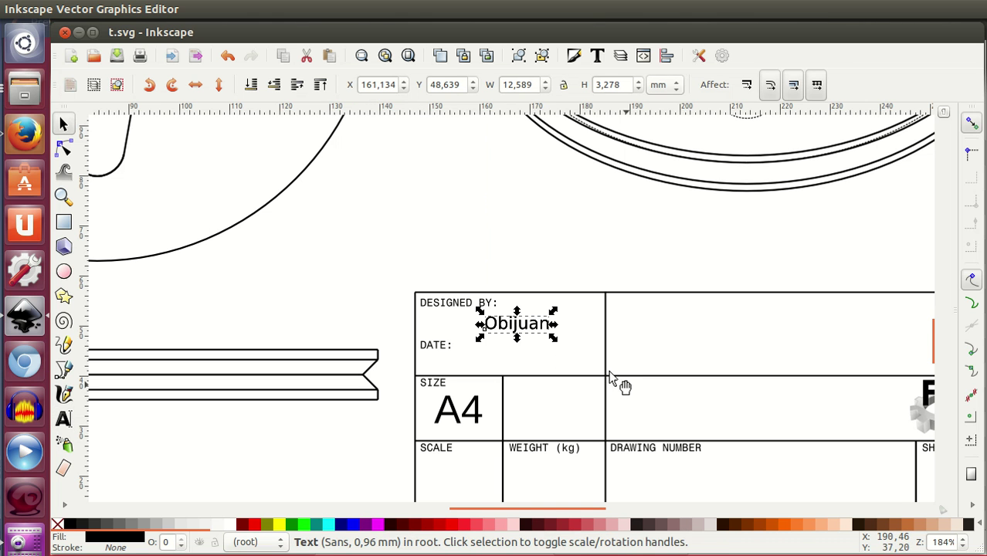
Duplicate the name text into the next cell and change it to 'Tutorial 37'.
key(ctrl+d)
drag(508, 328, 666, 329)
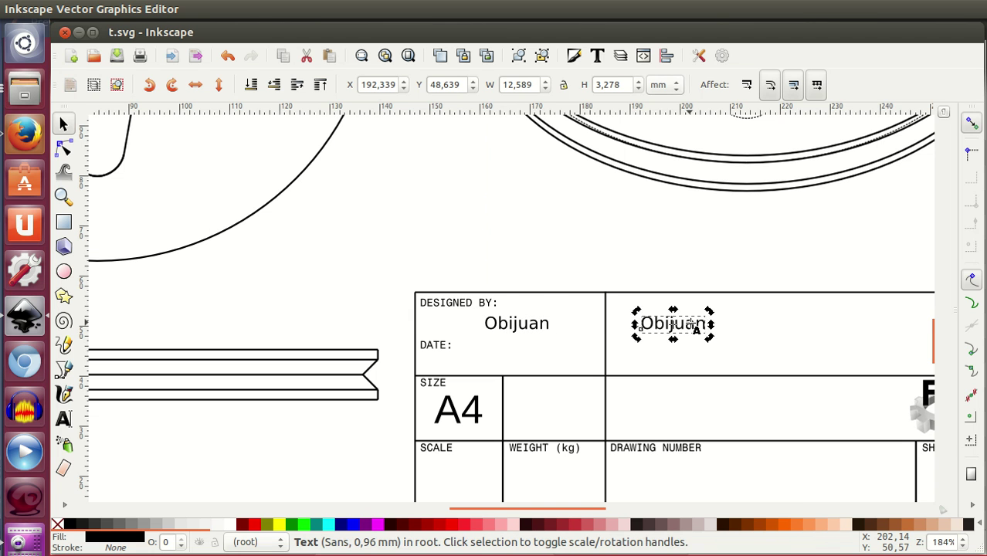
double_click(693, 326)
text(Tutorial 37)
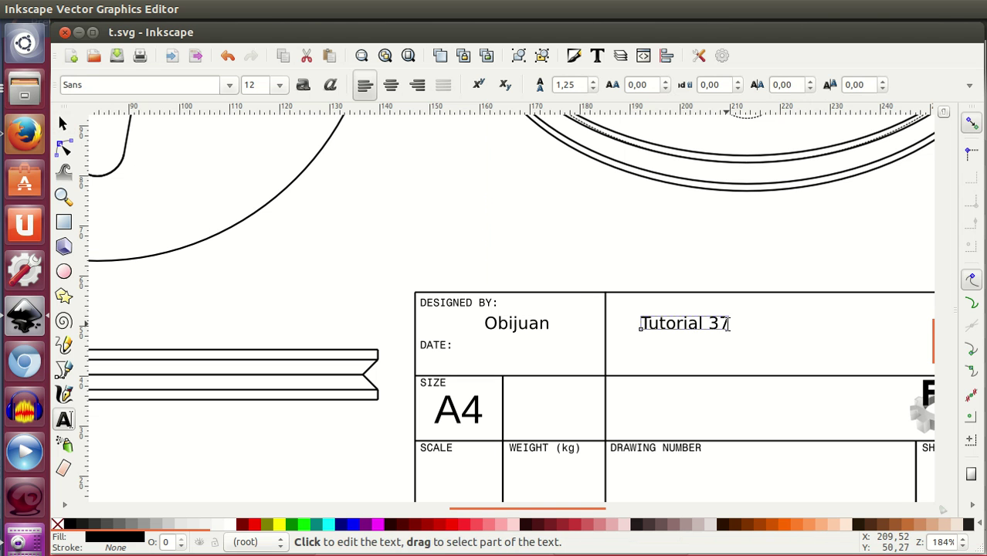
click(63, 126)
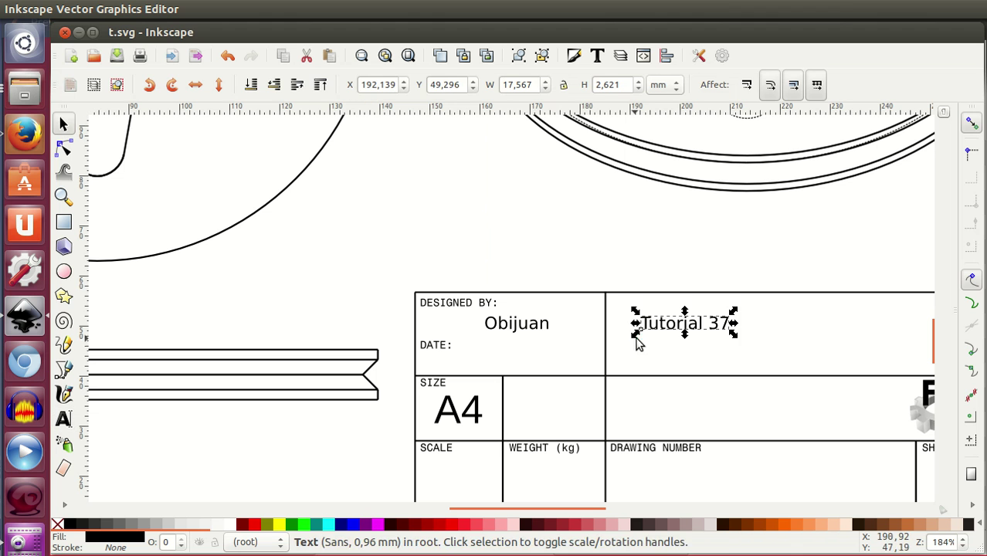
drag(676, 333, 697, 317)
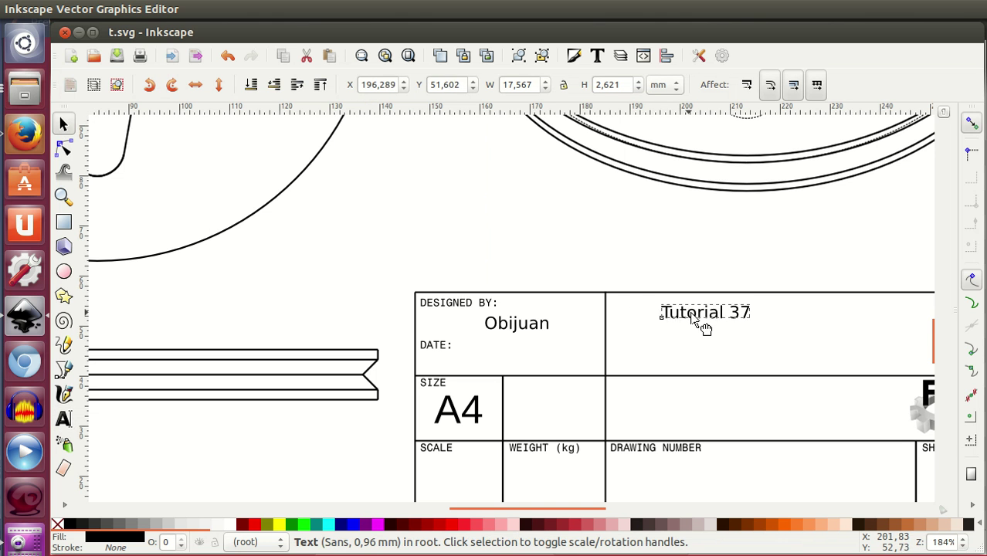
Add a copy below 'Tutorial 37' retyped as the academy name.
key(ctrl+d)
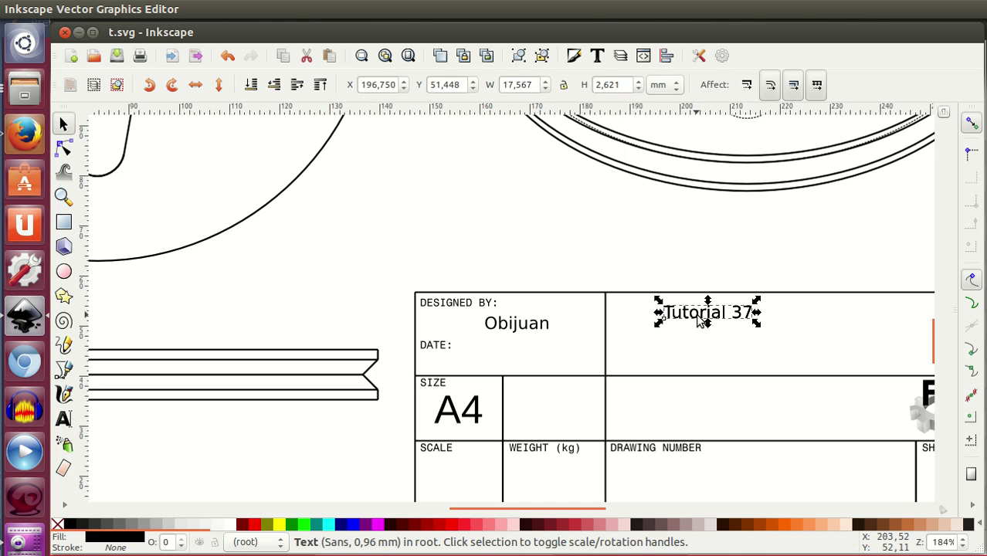
drag(697, 317, 673, 355)
triple_click(677, 354)
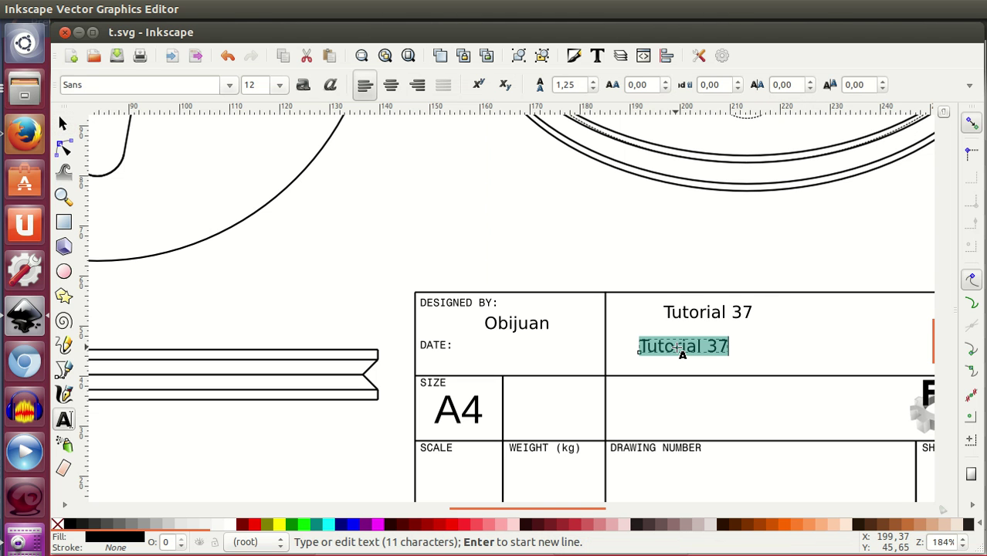
text(Obijuan Academy)
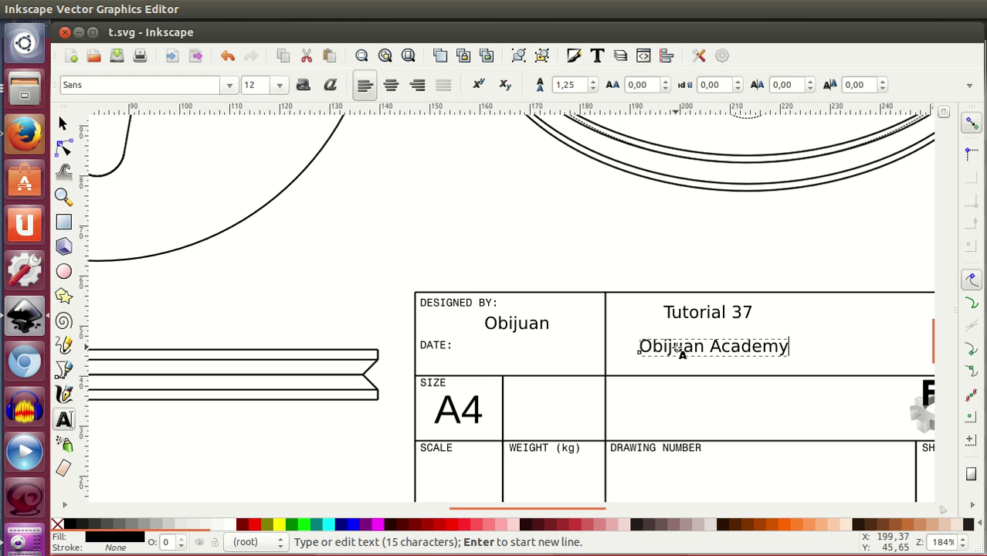
drag(571, 513, 622, 516)
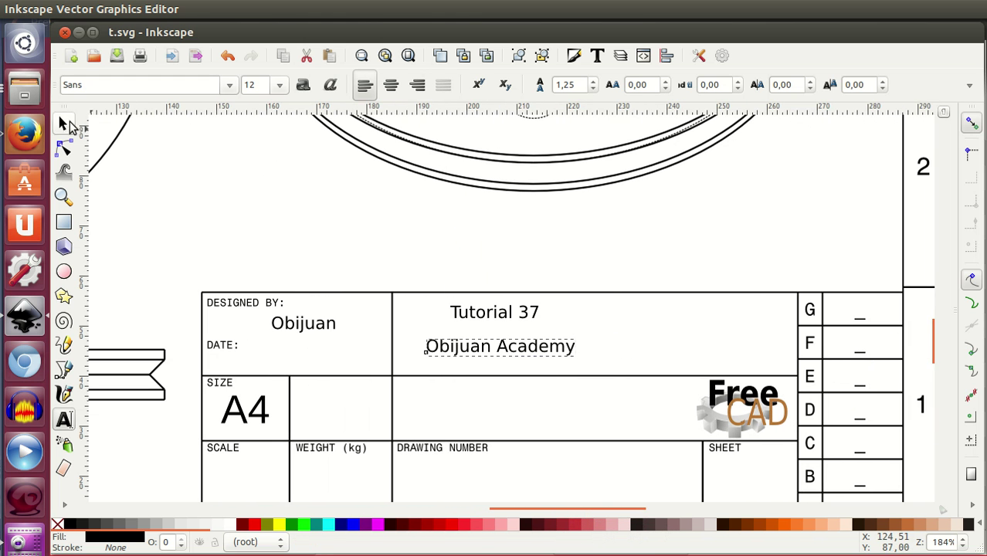
Finish text editing, deselect, and cancel an unneeded File Open dialog.
click(64, 124)
click(629, 337)
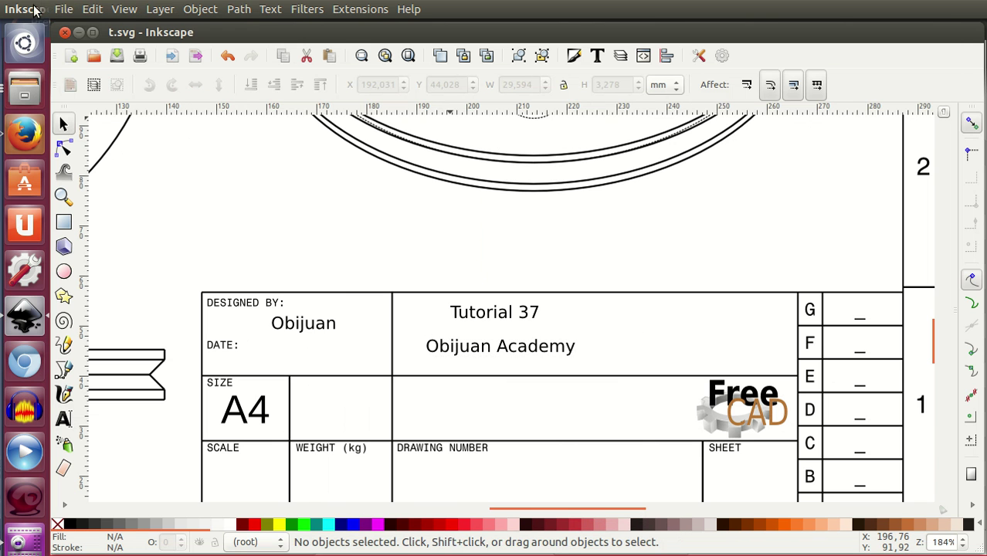
click(64, 9)
click(91, 43)
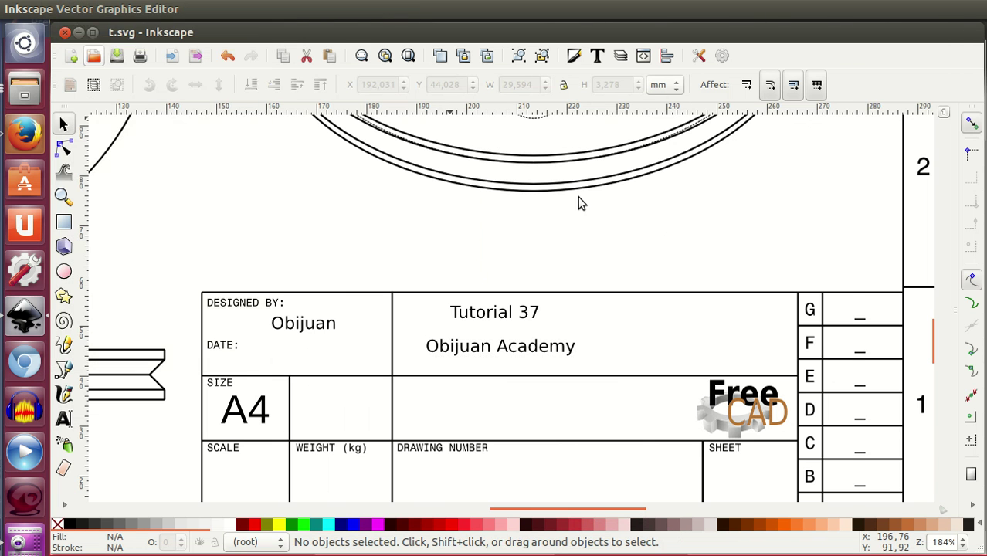
click(740, 541)
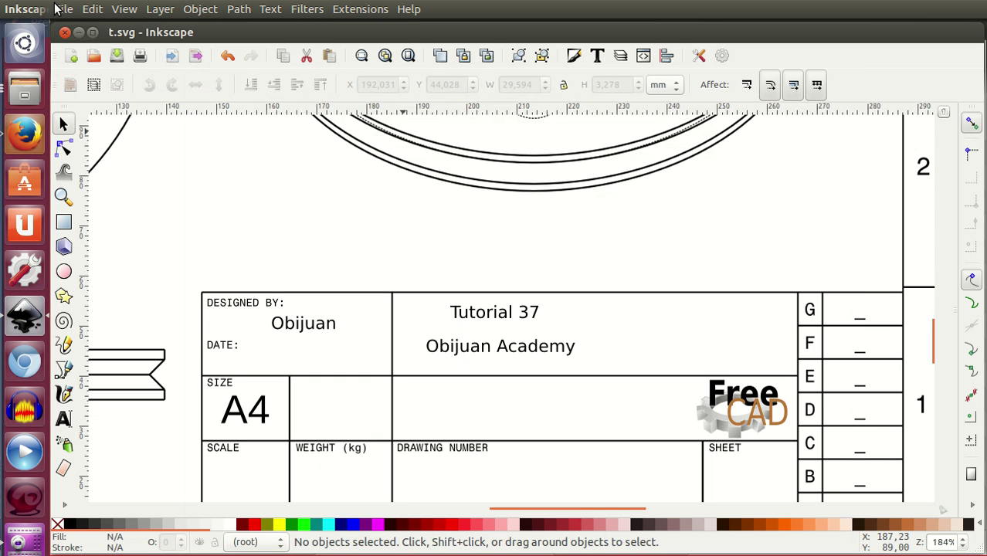
Import the gear logo PNG into the drawing as an embedded image.
click(64, 8)
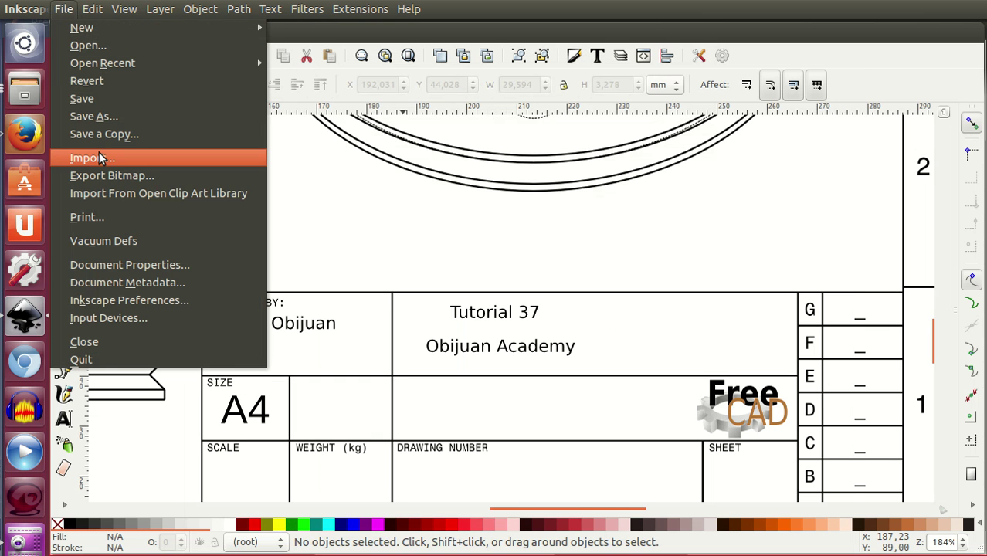
click(100, 158)
click(419, 263)
click(803, 541)
click(615, 368)
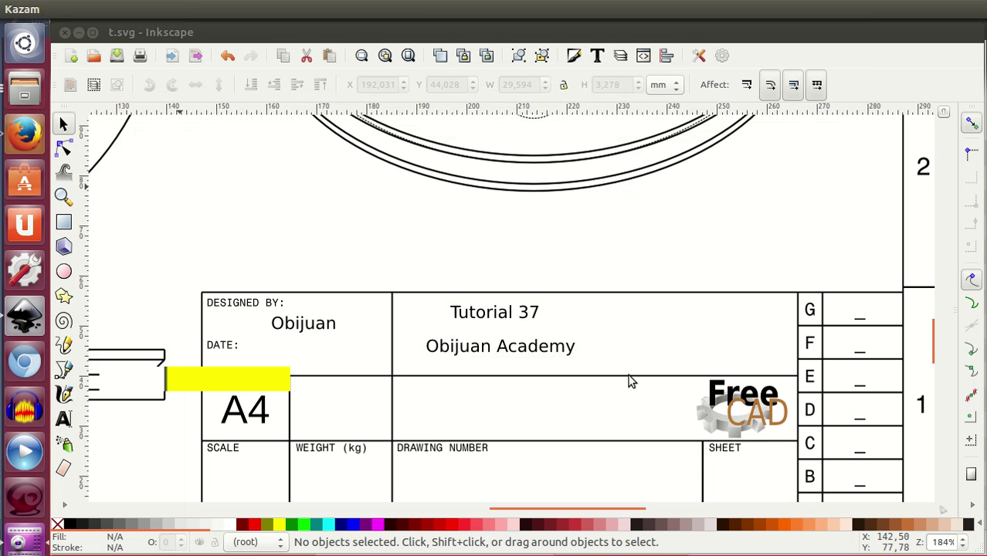
Shrink the logo, place it in the title block above the FreeCAD logo, and fit the page.
ctrl+scroll(630, 352, down, 1)
ctrl+scroll(631, 351, down, 2)
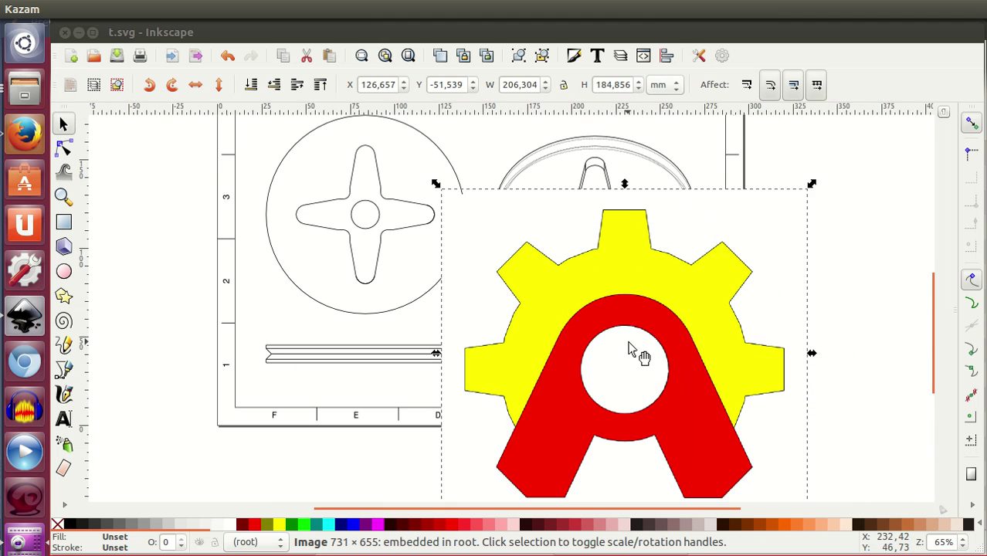
ctrl+scroll(657, 395, down, 2)
drag(732, 458, 569, 317)
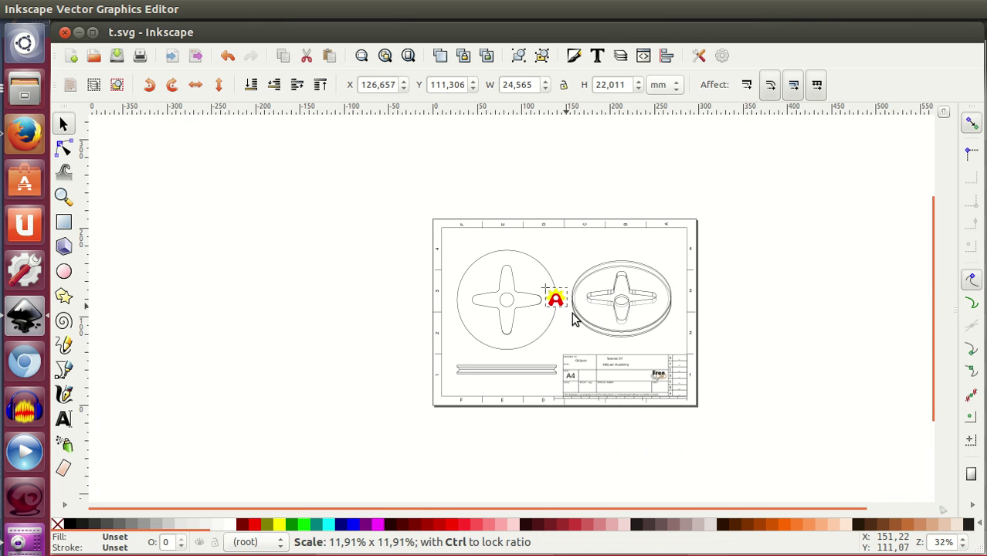
ctrl+scroll(578, 323, up, 3)
mouse_move(543, 287)
mouse_down()
mouse_move(803, 466)
mouse_move(775, 427)
mouse_move(822, 450)
mouse_move(829, 468)
mouse_move(825, 459)
mouse_up()
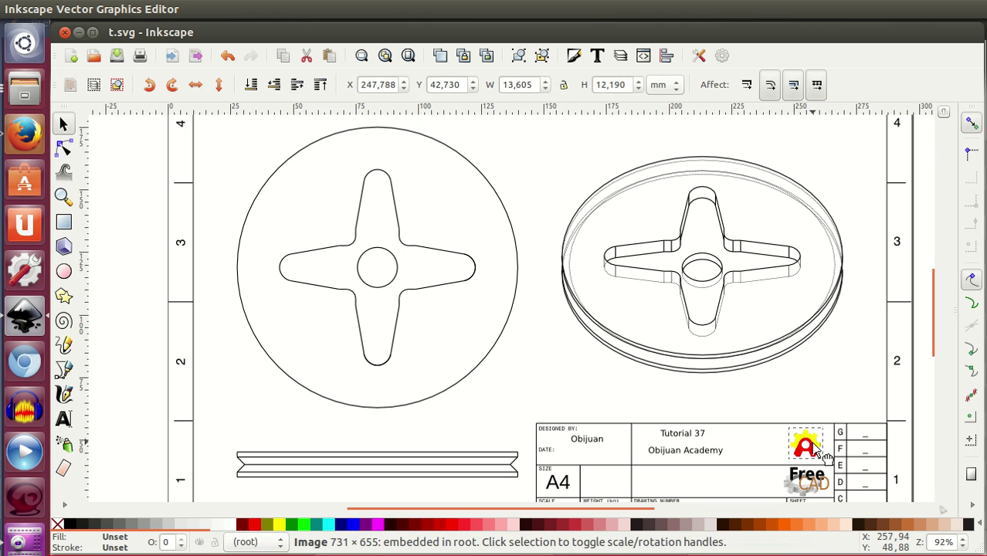
scroll(729, 395, down, 3)
click(714, 386)
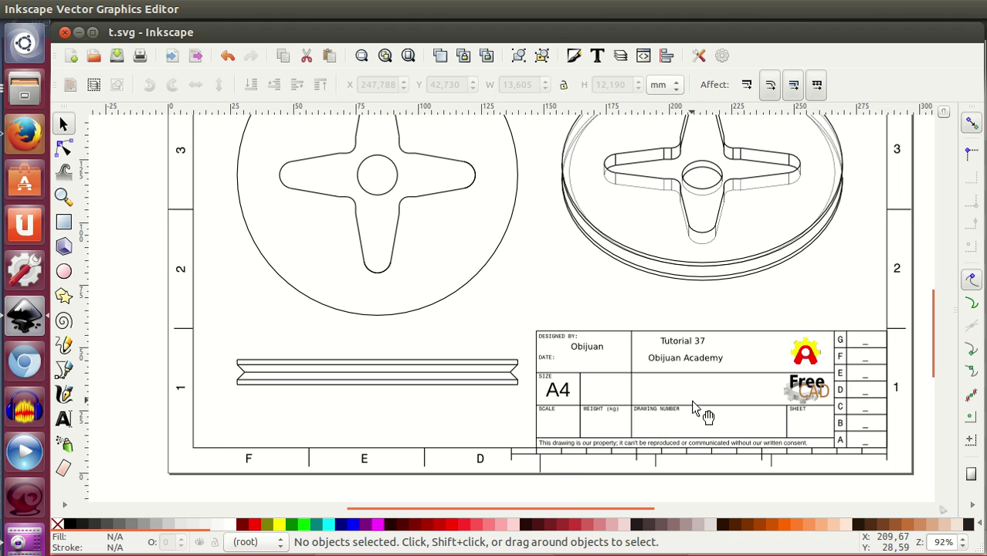
scroll(693, 403, up, 2)
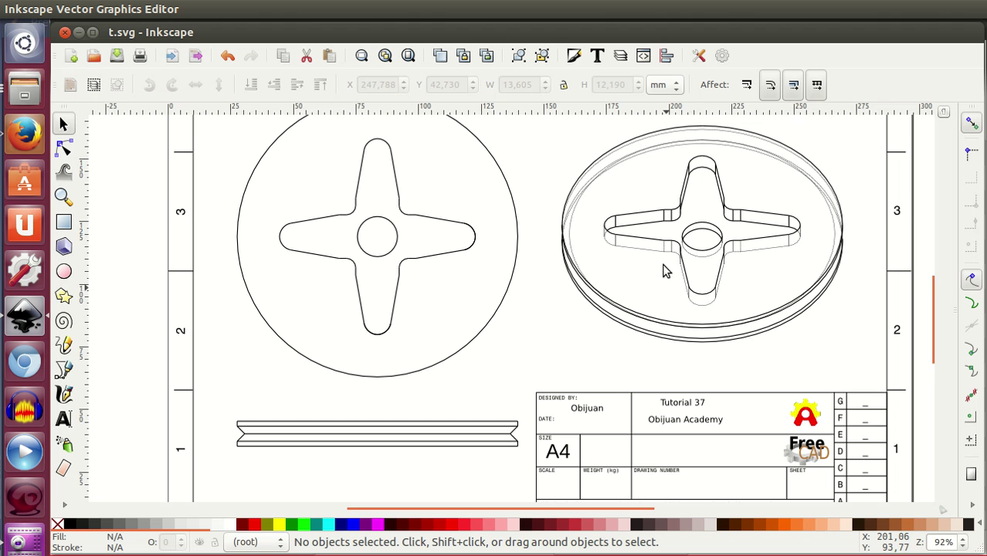
click(409, 55)
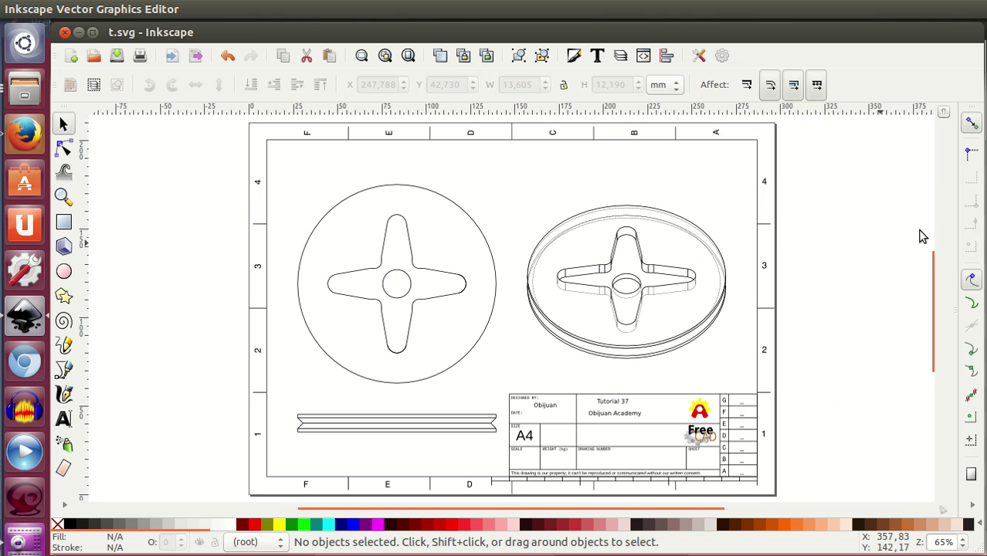
drag(986, 46, 482, 46)
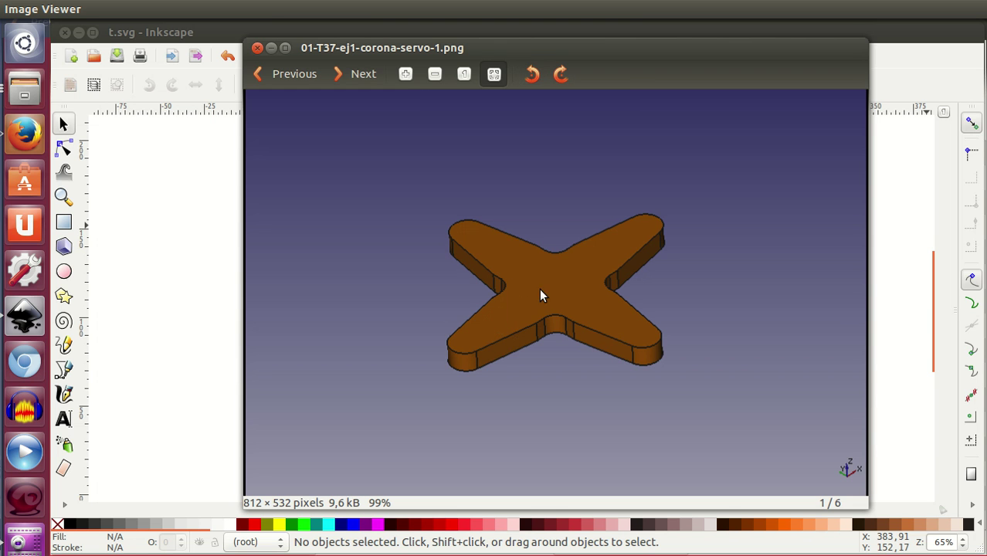
Advance through the example images to T37-ej3-perfil-1.png, the aluminium profile drawing (6/6).
click(369, 78)
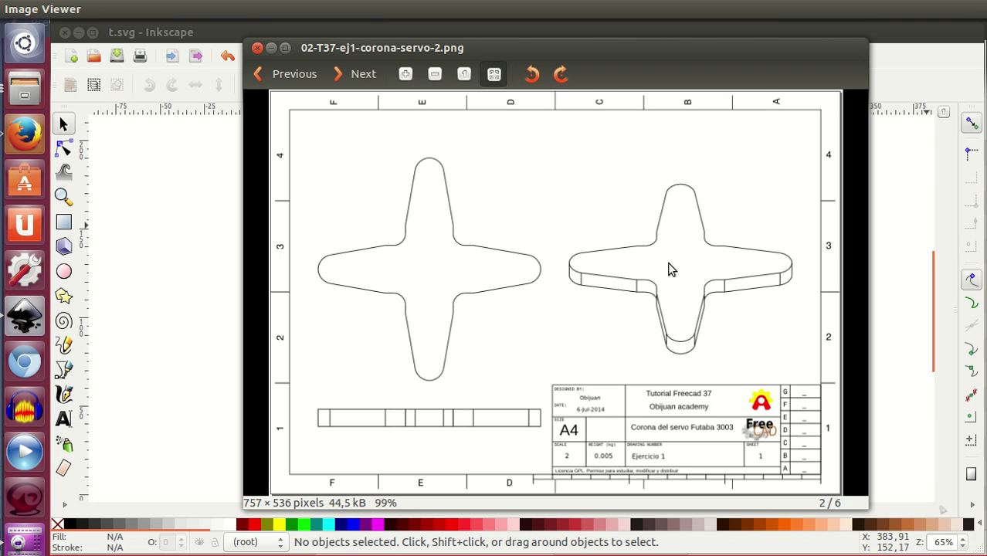
click(366, 80)
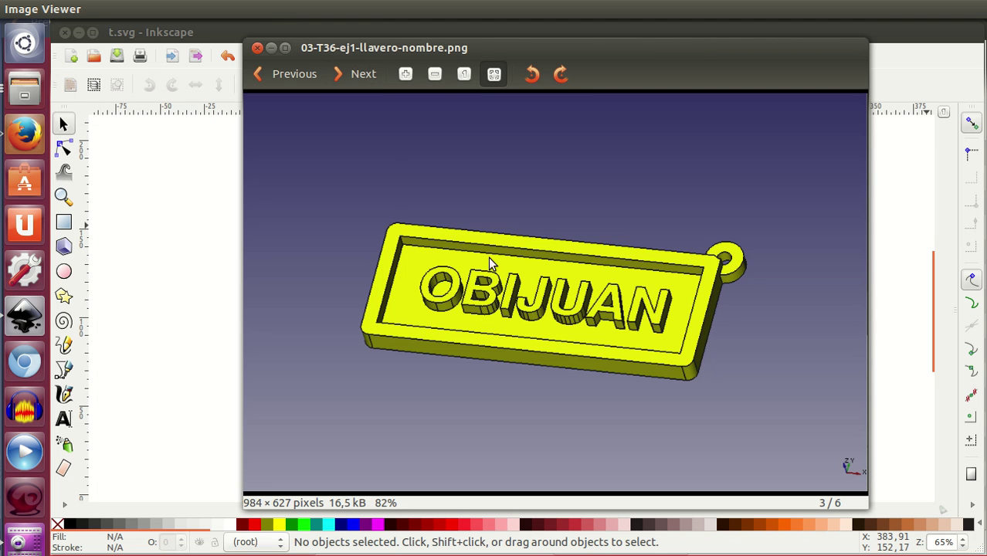
click(355, 77)
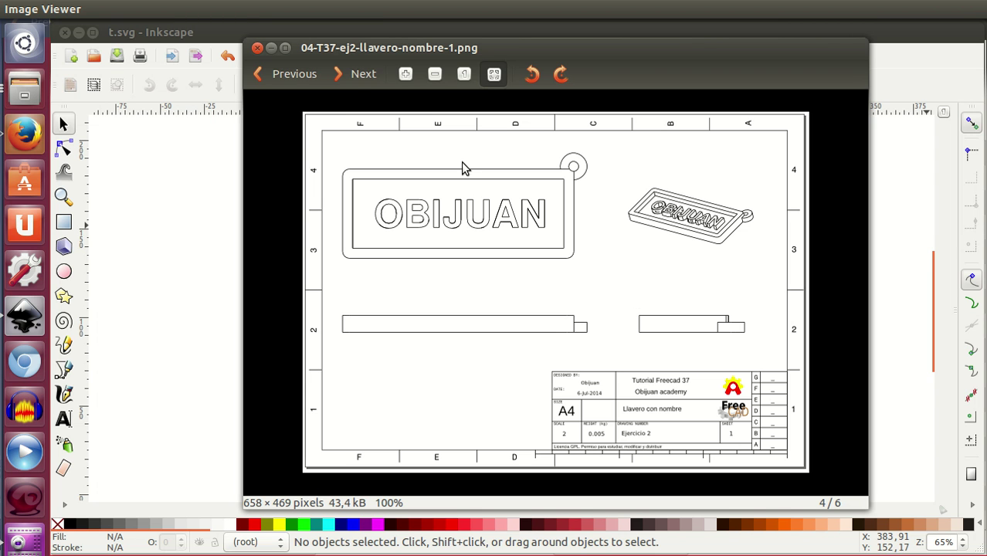
click(353, 79)
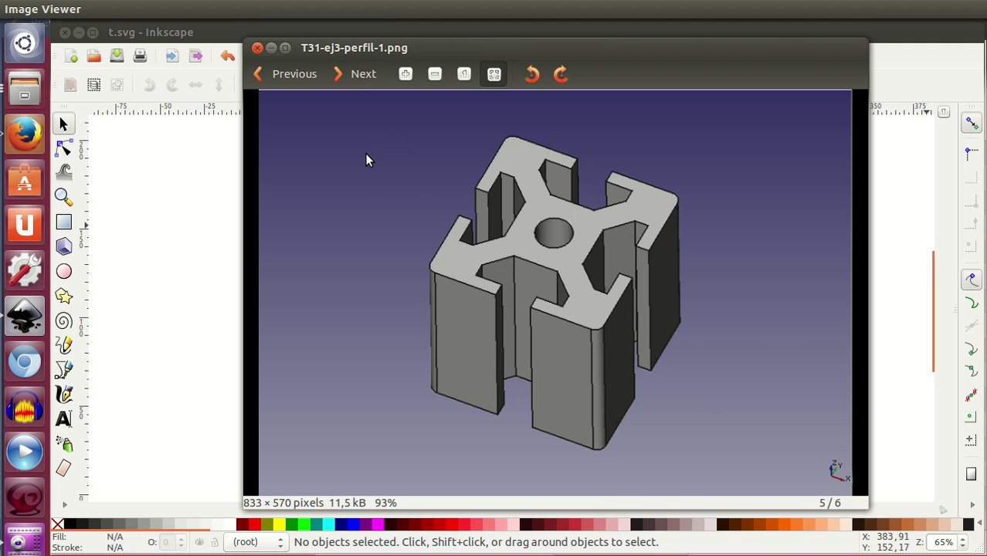
click(353, 81)
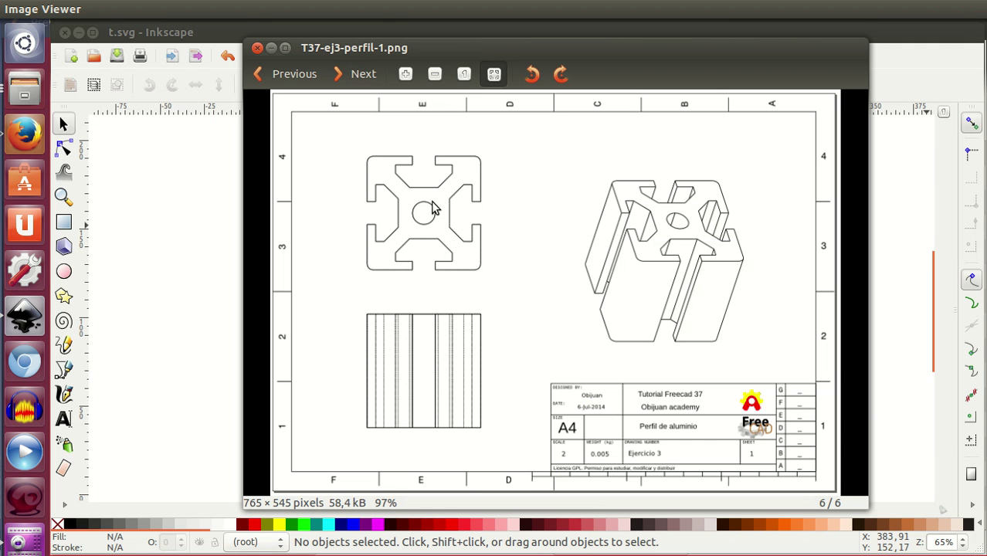